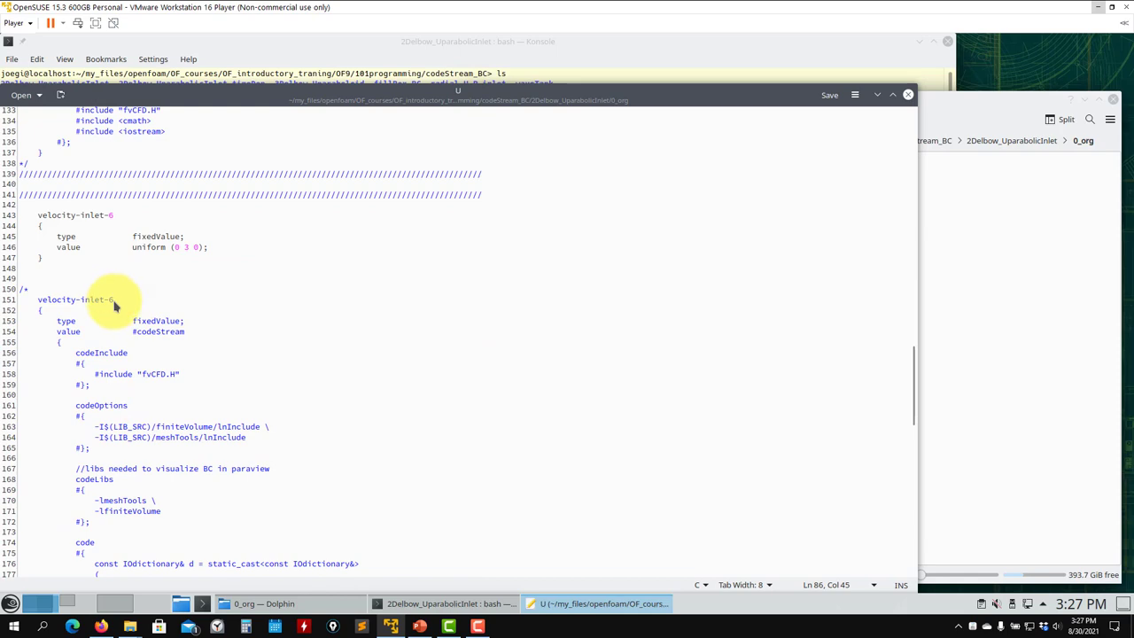
# Step: Review the U file's codeStream block, highlight the pow(x - p_ctr,2) term, then close gedit
pyautogui.scroll(-6, 120, 306)
pyautogui.scroll(-7, 157, 329)
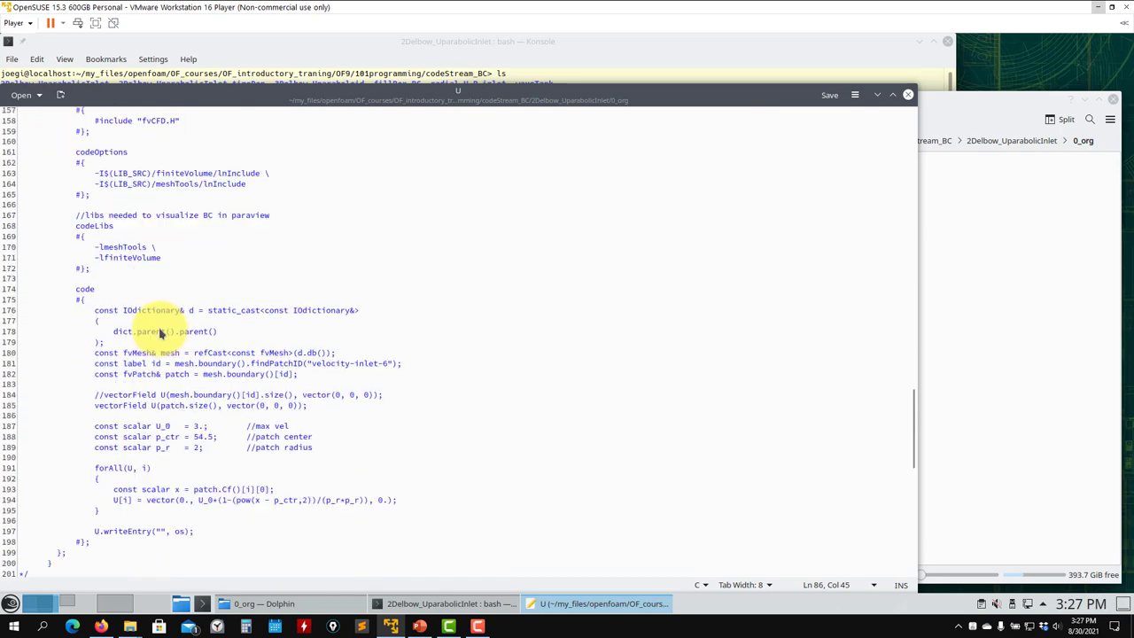
pyautogui.scroll(-10, 151, 379)
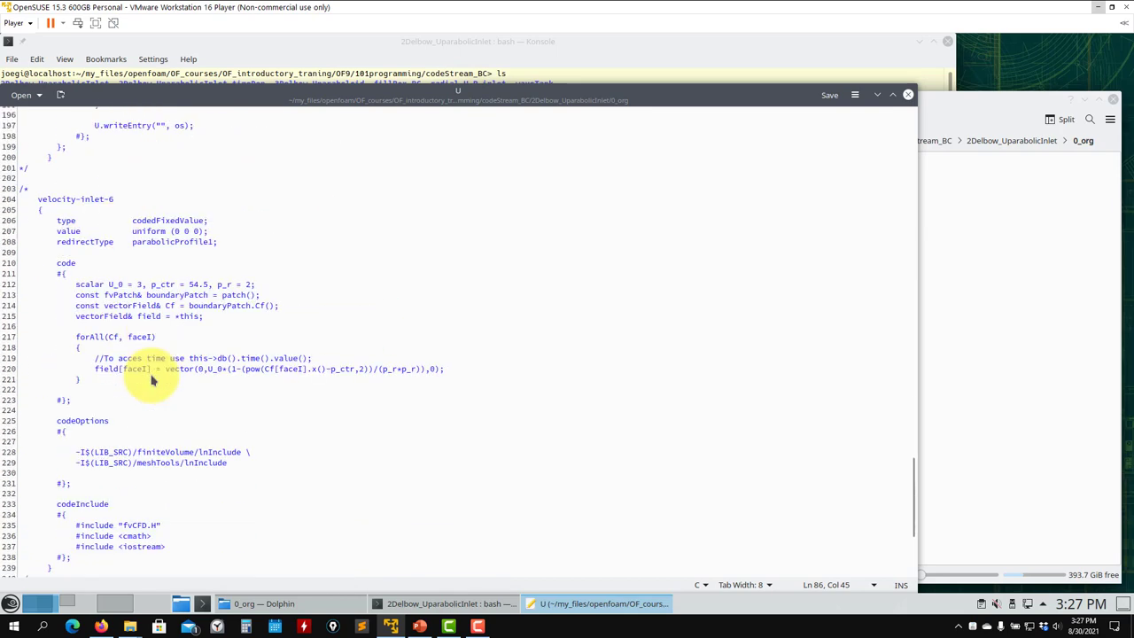
pyautogui.scroll(13, 151, 380)
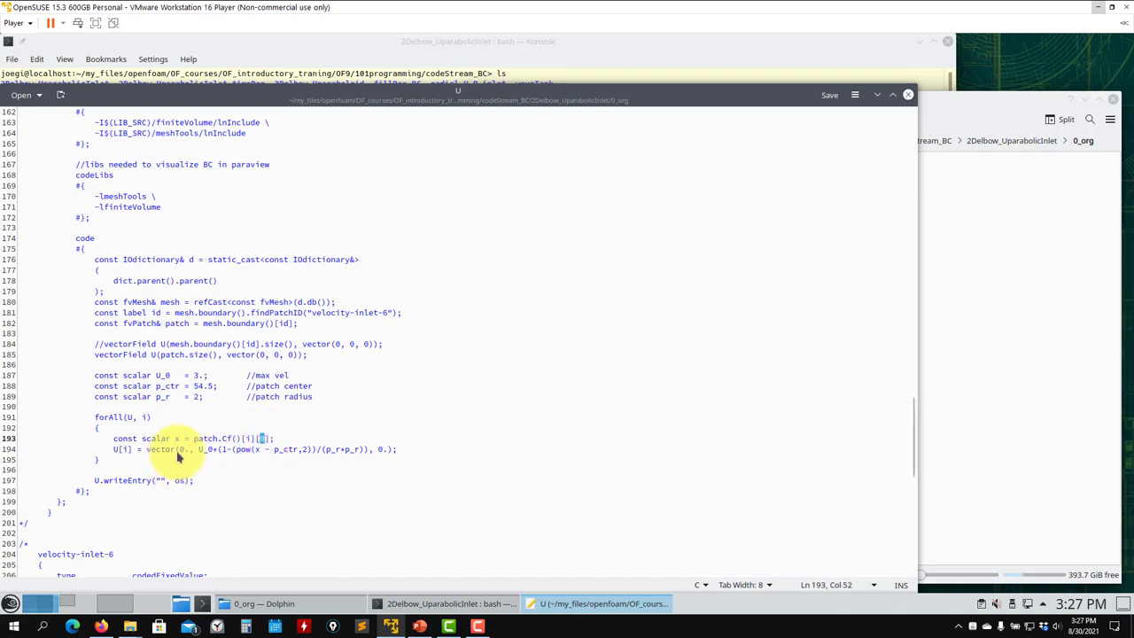
pyautogui.moveTo(313, 449); pyautogui.dragTo(236, 450)
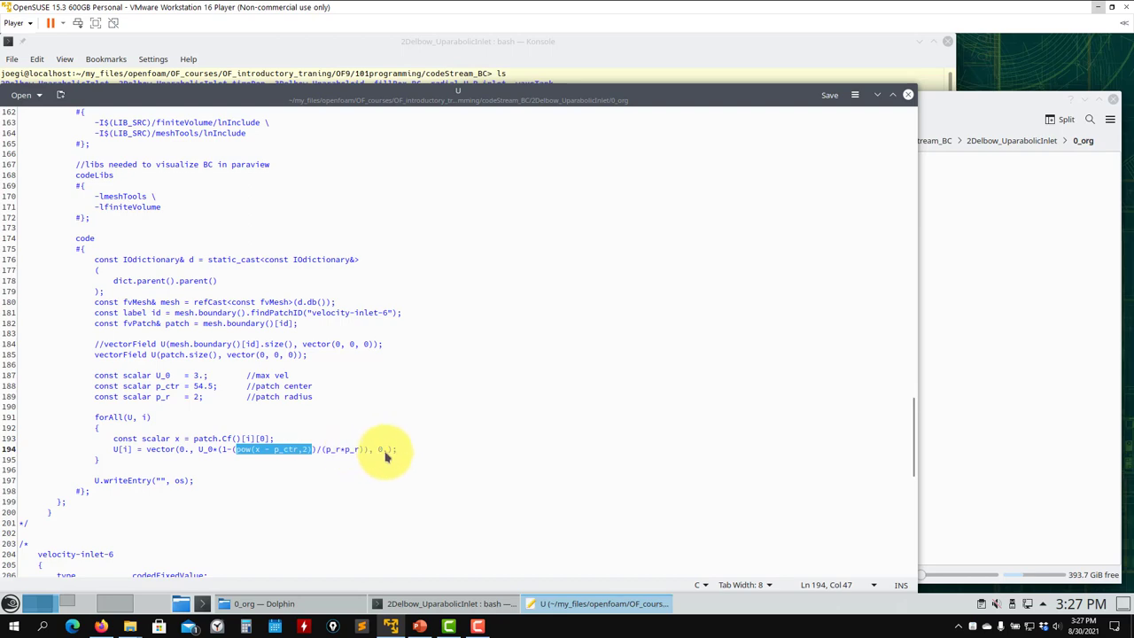
pyautogui.scroll(11, 377, 446)
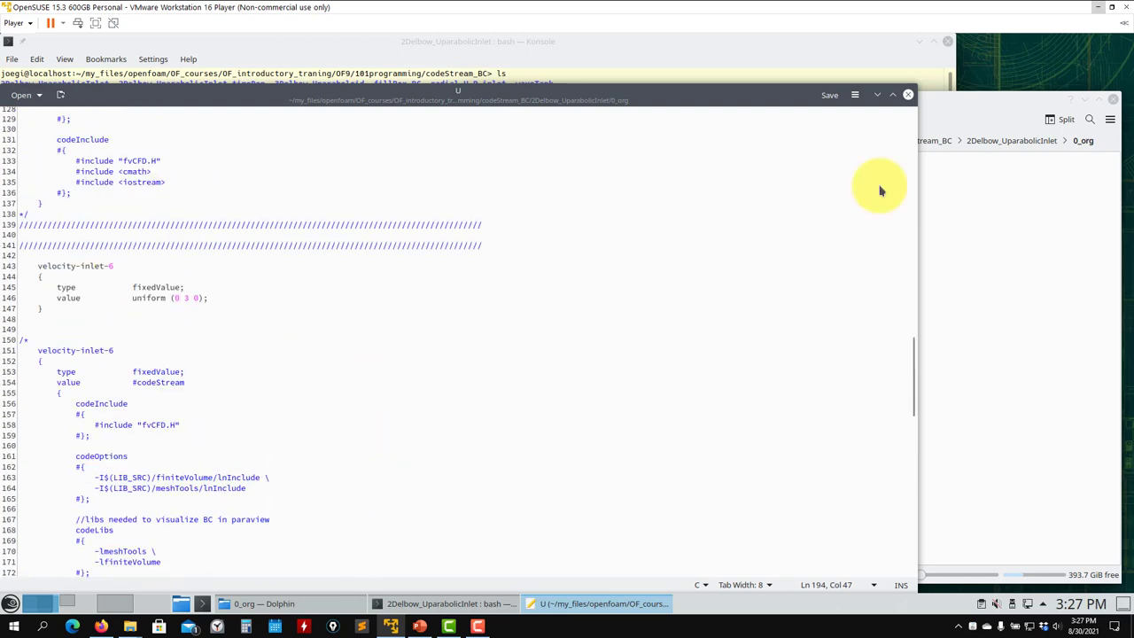
pyautogui.click(908, 95)
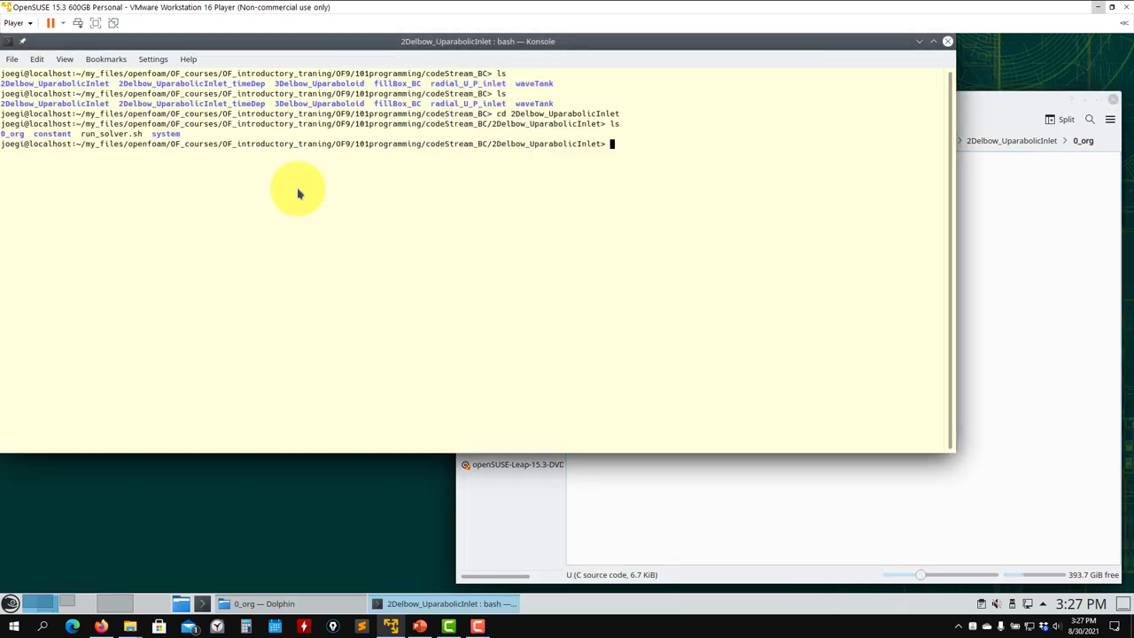
# Step: List the case folder, run sh run_solver.sh in parallel, and list the folder again
pyautogui.press('Return')
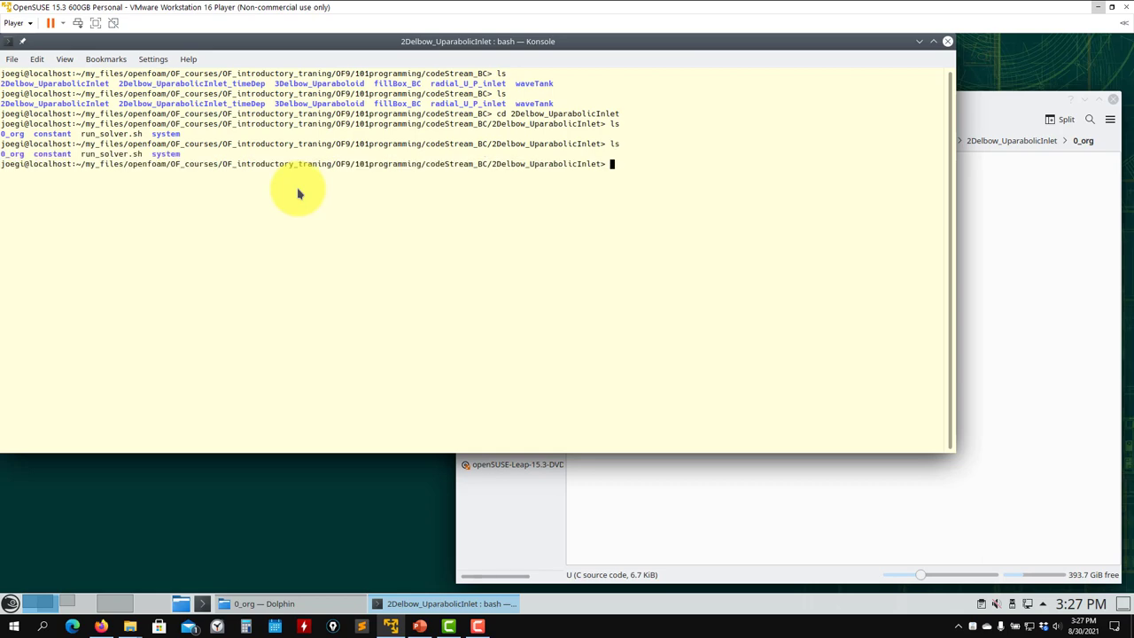
pyautogui.write('sh r')
pyautogui.press('Tab')
pyautogui.press('Return')
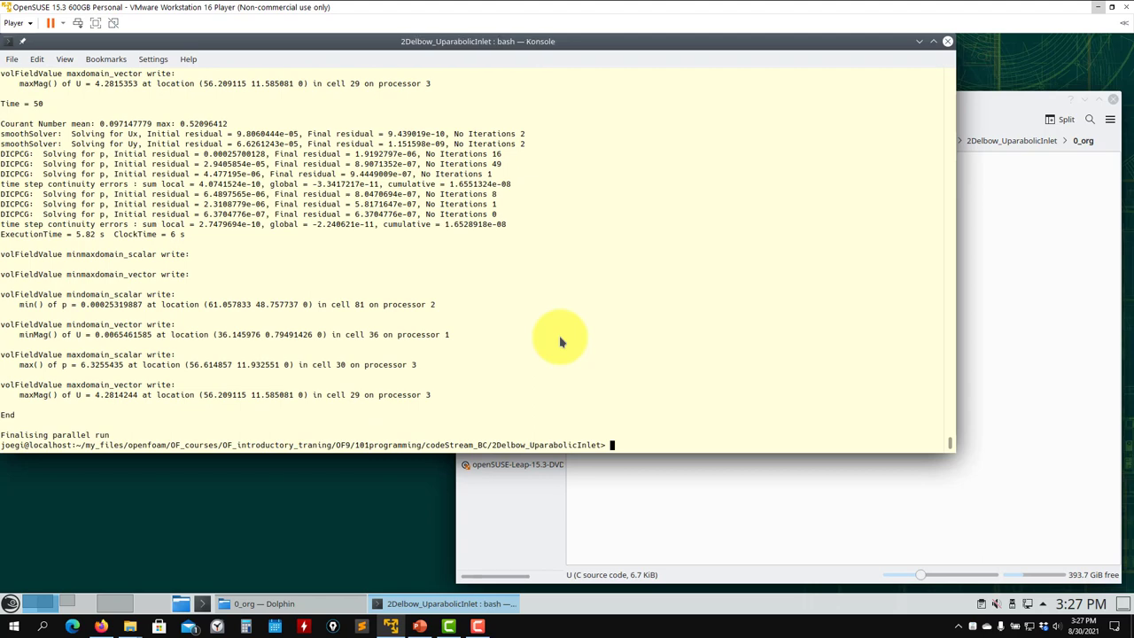
pyautogui.write('ls')
pyautogui.press('Return')
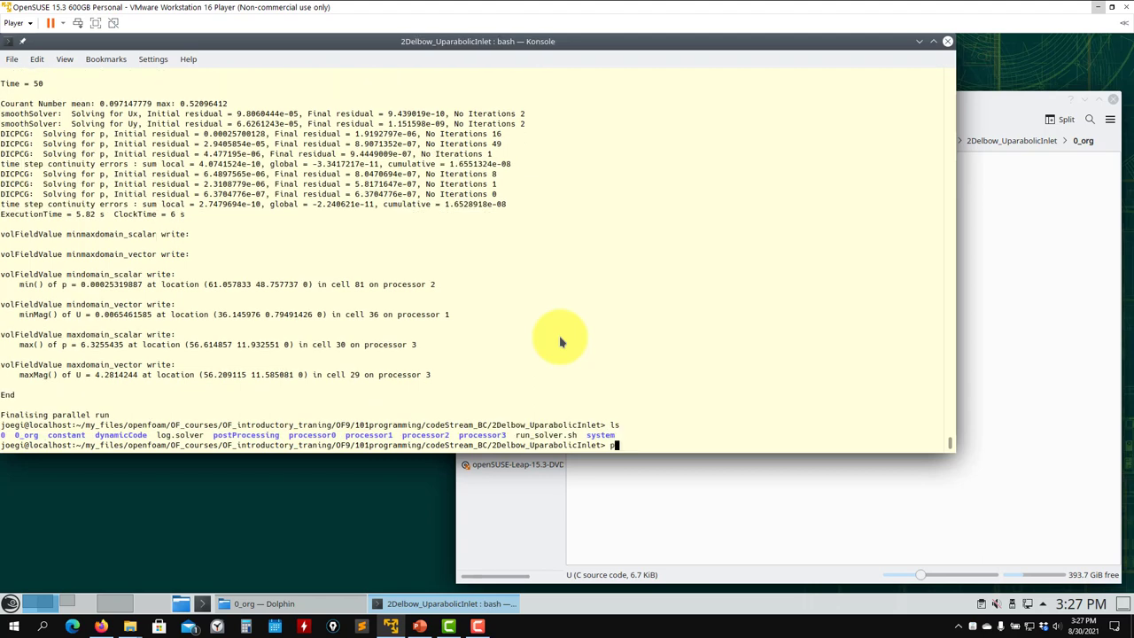
# Step: Browse dynamicCode down to platforms/linux64GccDPInt32Opt/lib with the compiled codeStream library
pyautogui.click(1012, 217)
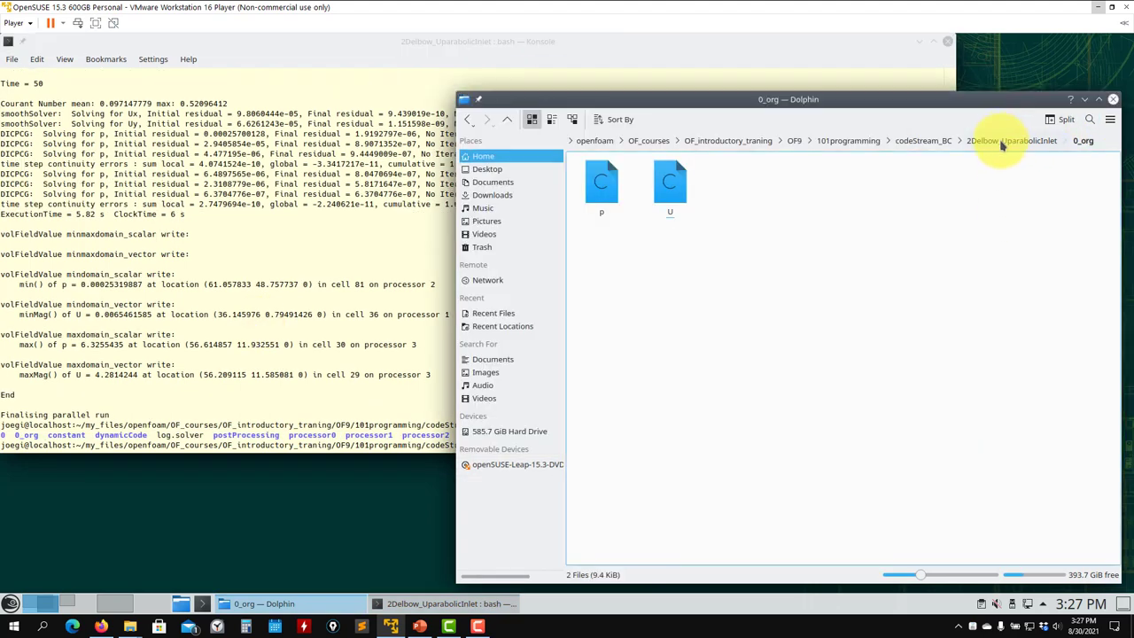
pyautogui.click(1001, 140)
pyautogui.doubleClick(810, 178)
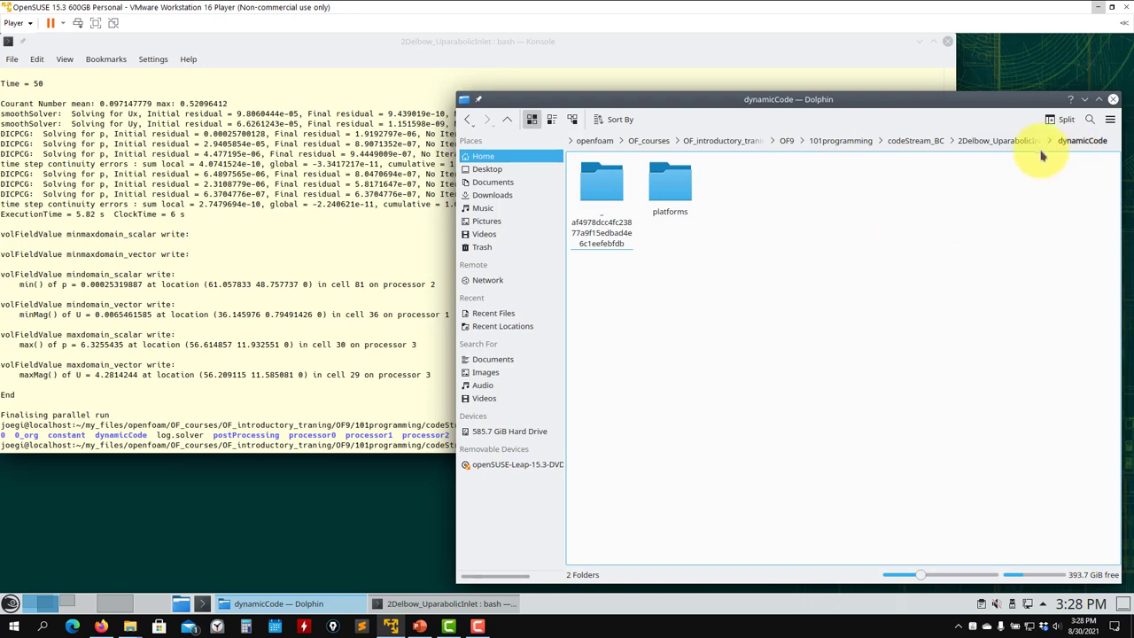
pyautogui.click(997, 142)
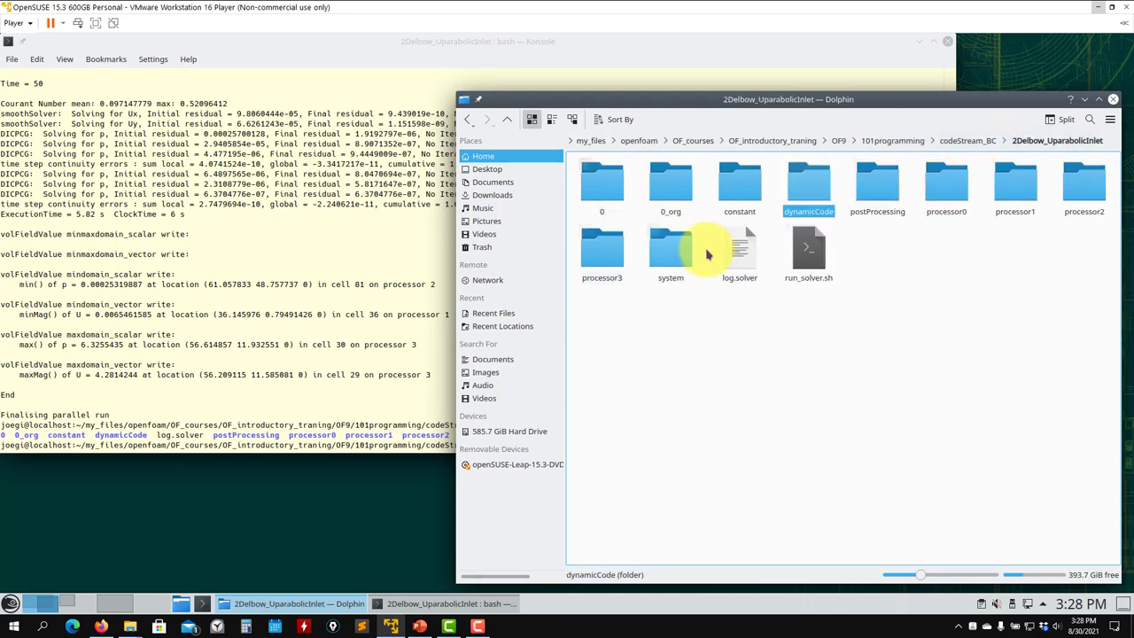
pyautogui.click(805, 183)
pyautogui.click(675, 207)
pyautogui.click(625, 195)
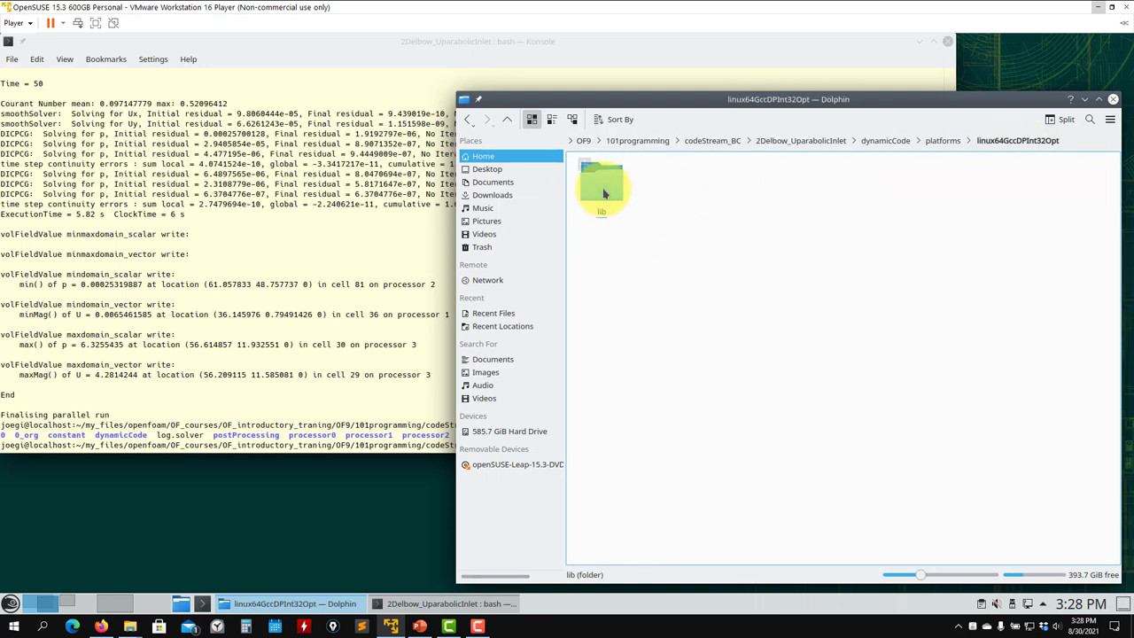
pyautogui.click(592, 191)
# Step: Go back up to codeStream_BC, reopen 2Delbow_UparabolicInlet, and start the paraFoam command in the terminal
pyautogui.click(507, 118)
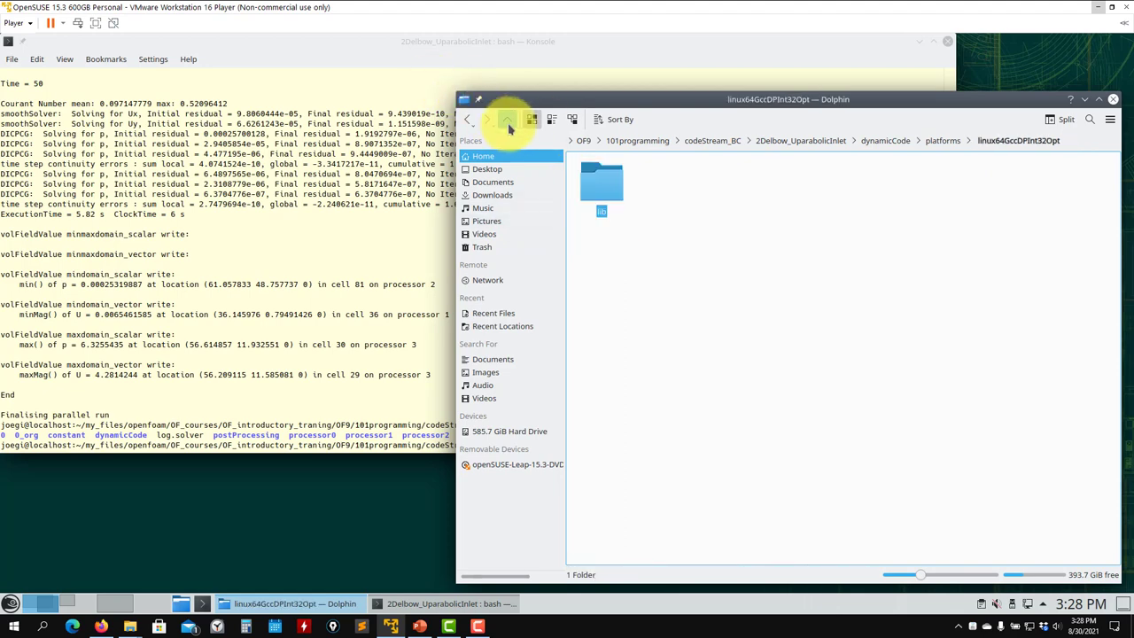
pyautogui.click(506, 119)
pyautogui.click(506, 119)
pyautogui.click(507, 119)
pyautogui.click(507, 119)
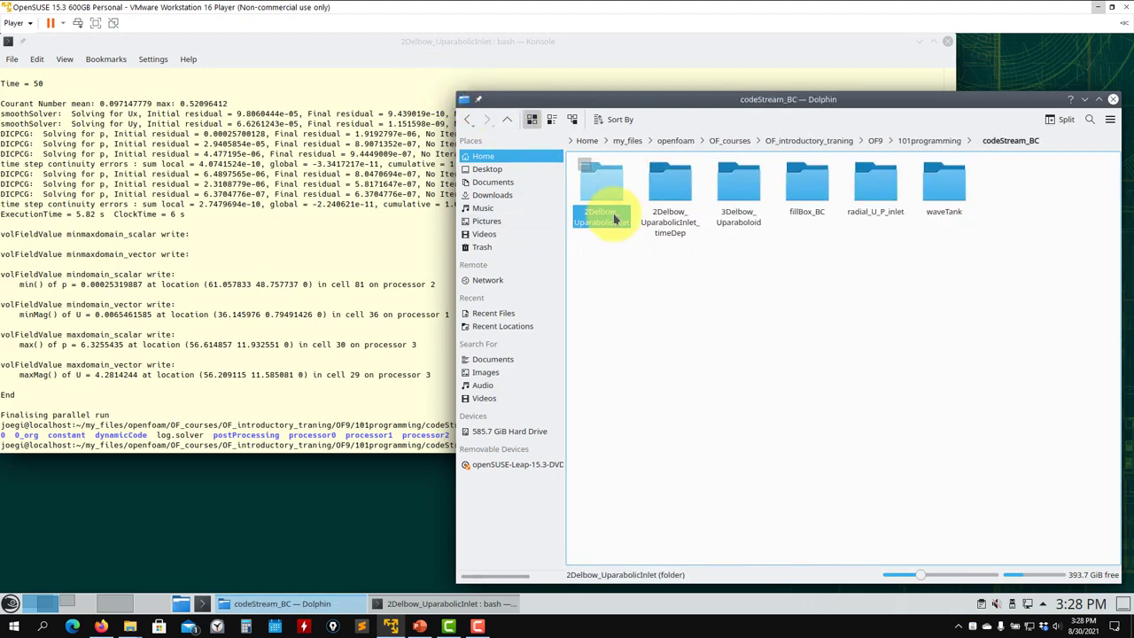
pyautogui.click(613, 219)
pyautogui.click(361, 288)
pyautogui.write('paraFoam -')
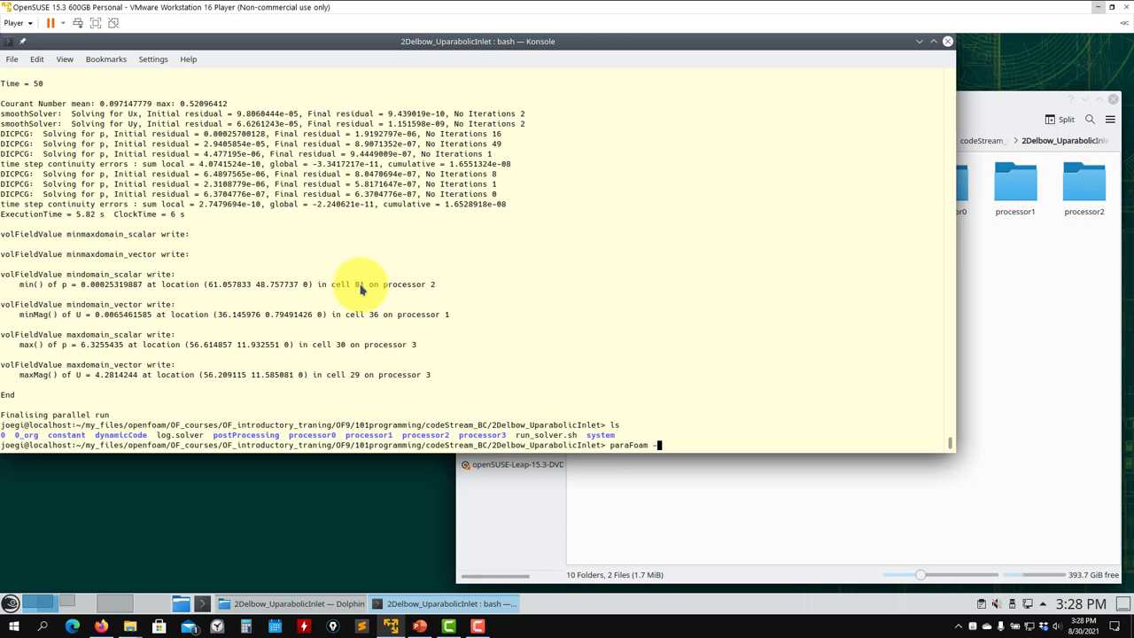
# Step: Launch ParaView on the case with paraFoam -builtin
pyautogui.write('builtin')
pyautogui.press('Return')
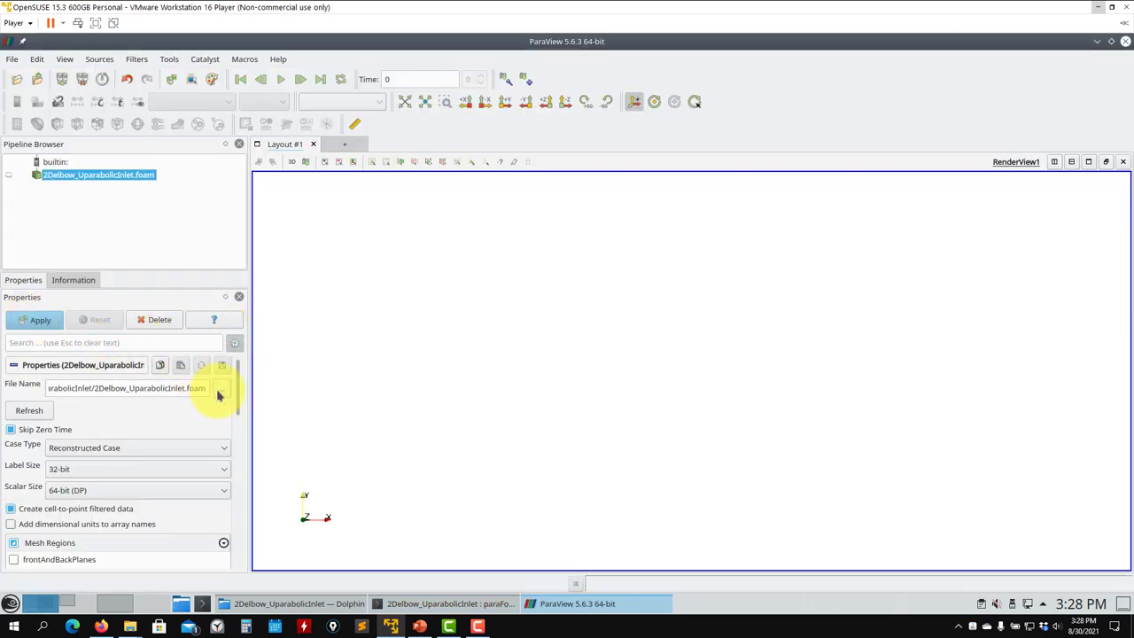
pyautogui.click(126, 447)
# Step: Load the case as Decomposed Case and colour it by U
pyautogui.click(89, 466)
pyautogui.click(35, 321)
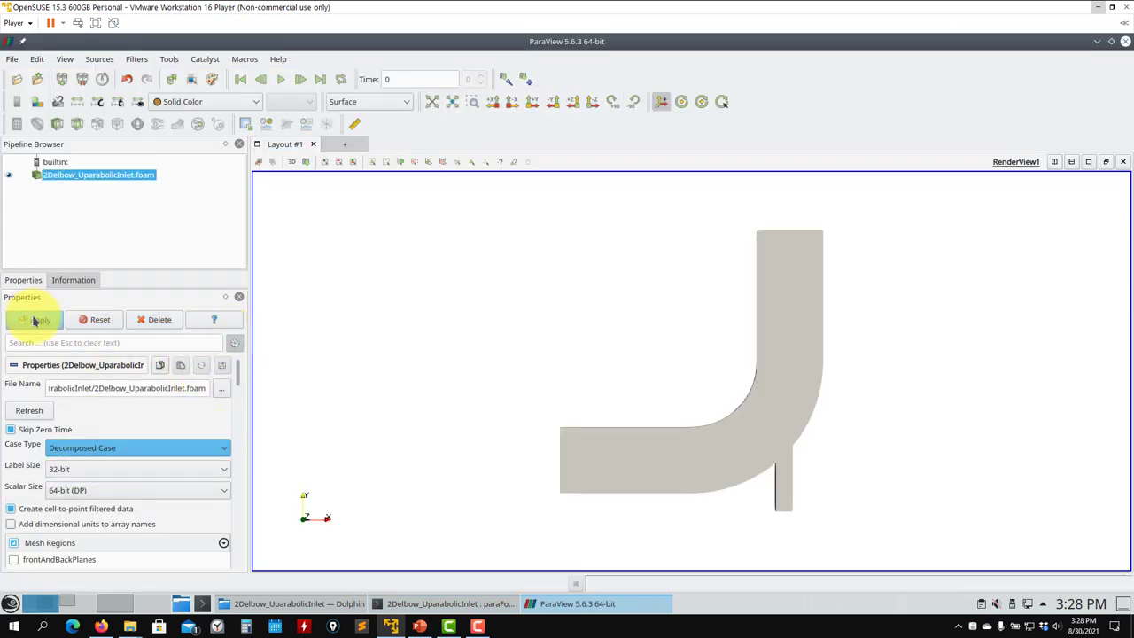
pyautogui.click(250, 103)
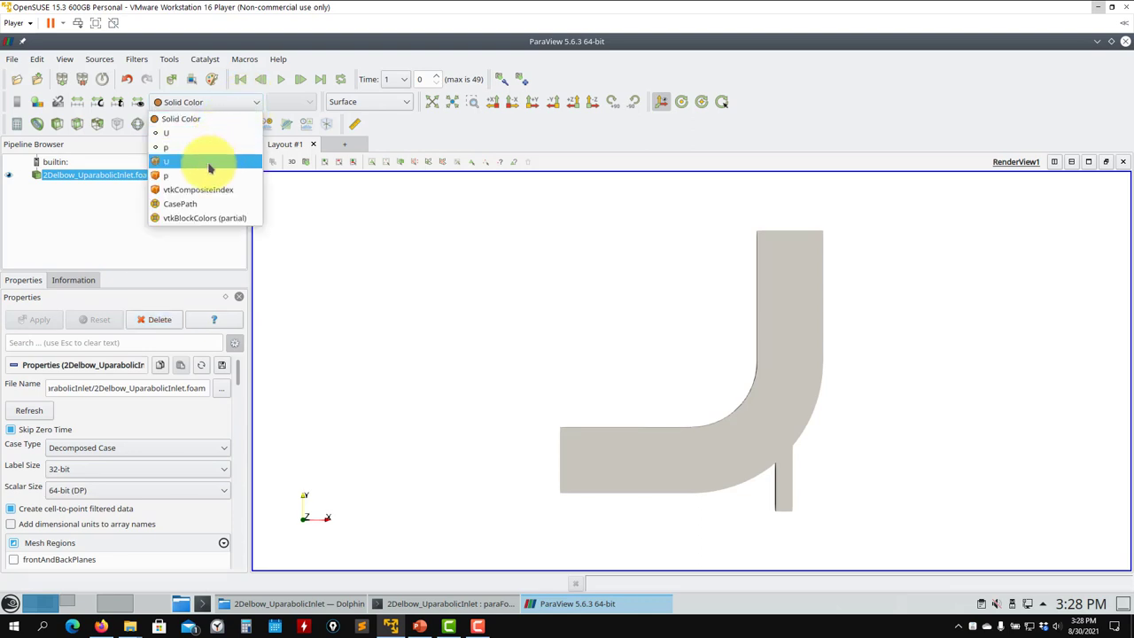
pyautogui.click(217, 163)
# Step: Play the time animation and pause it around time 47
pyautogui.scroll(1, 487, 423)
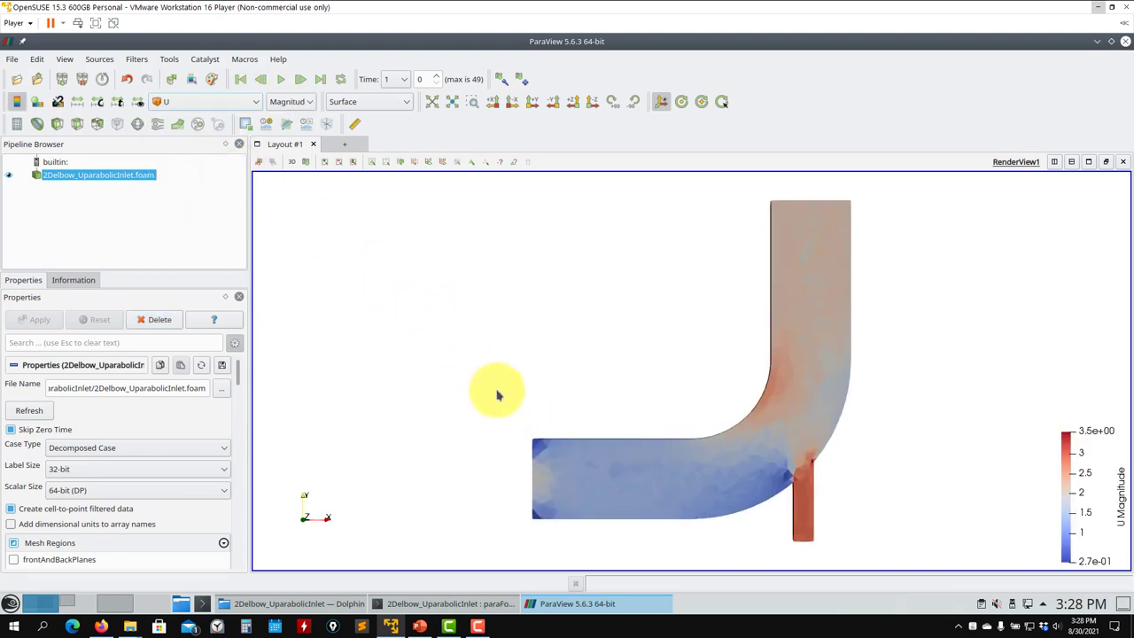
pyautogui.scroll(3, 479, 383)
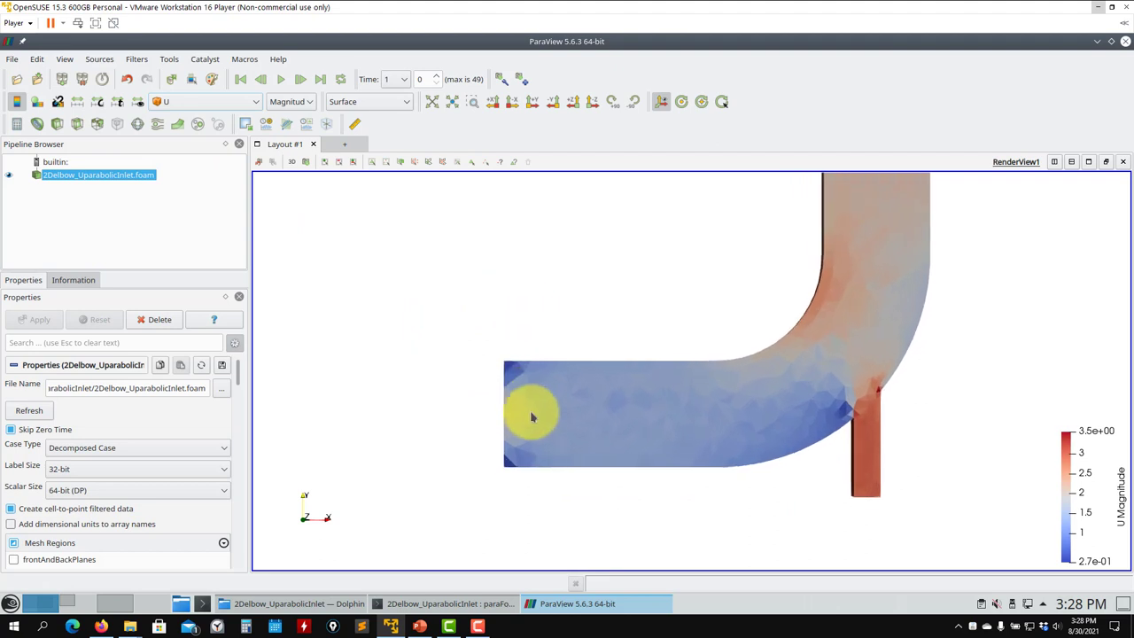
pyautogui.click(282, 81)
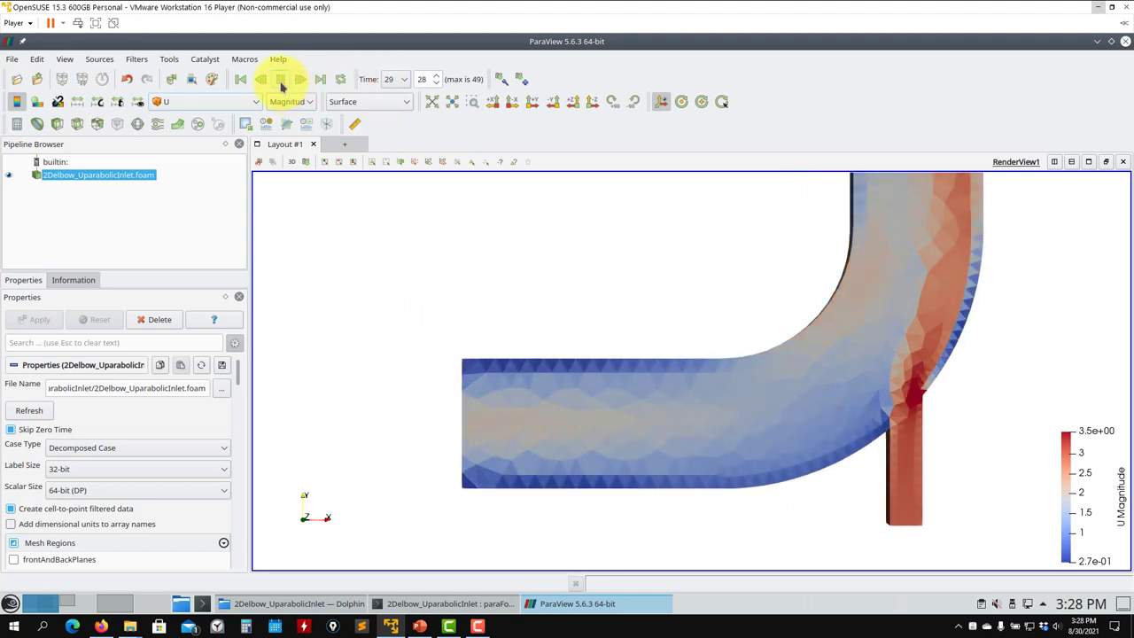
pyautogui.click(282, 81)
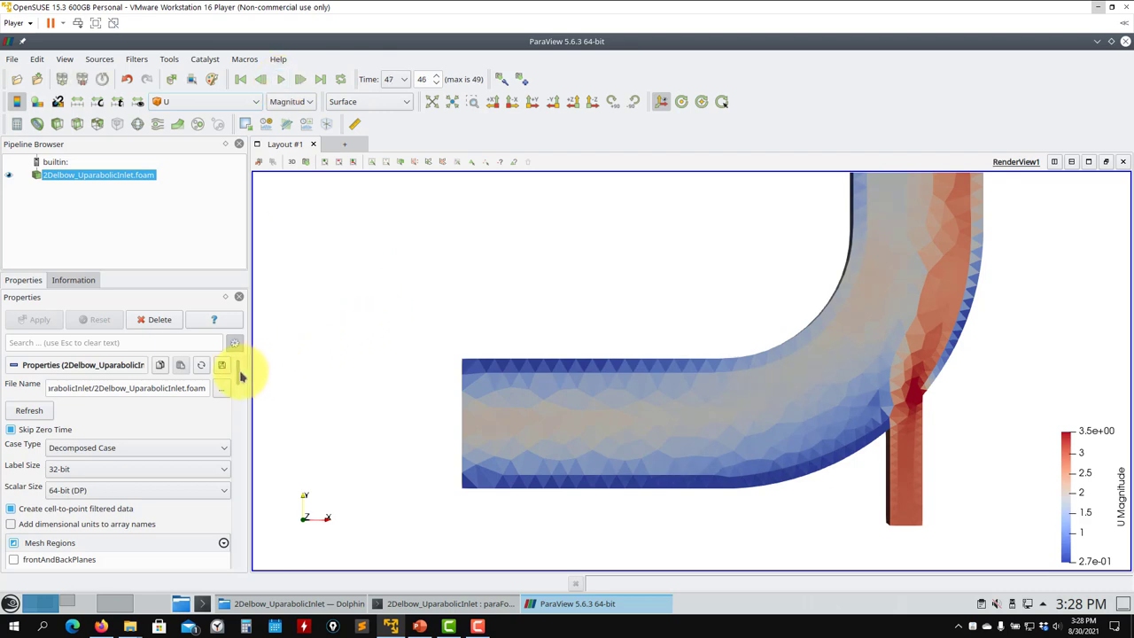
# Step: Show only the velocity-inlet-5 mesh region and reset the camera to fit it
pyautogui.scroll(-3, 235, 384)
pyautogui.scroll(2, 226, 395)
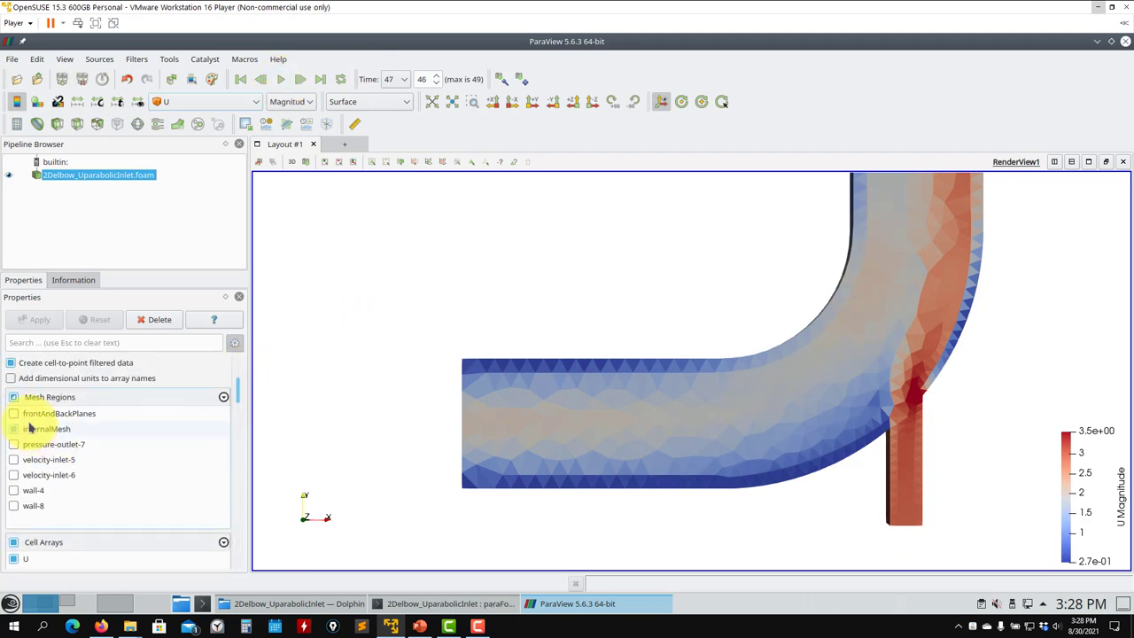
pyautogui.click(10, 397)
pyautogui.click(15, 459)
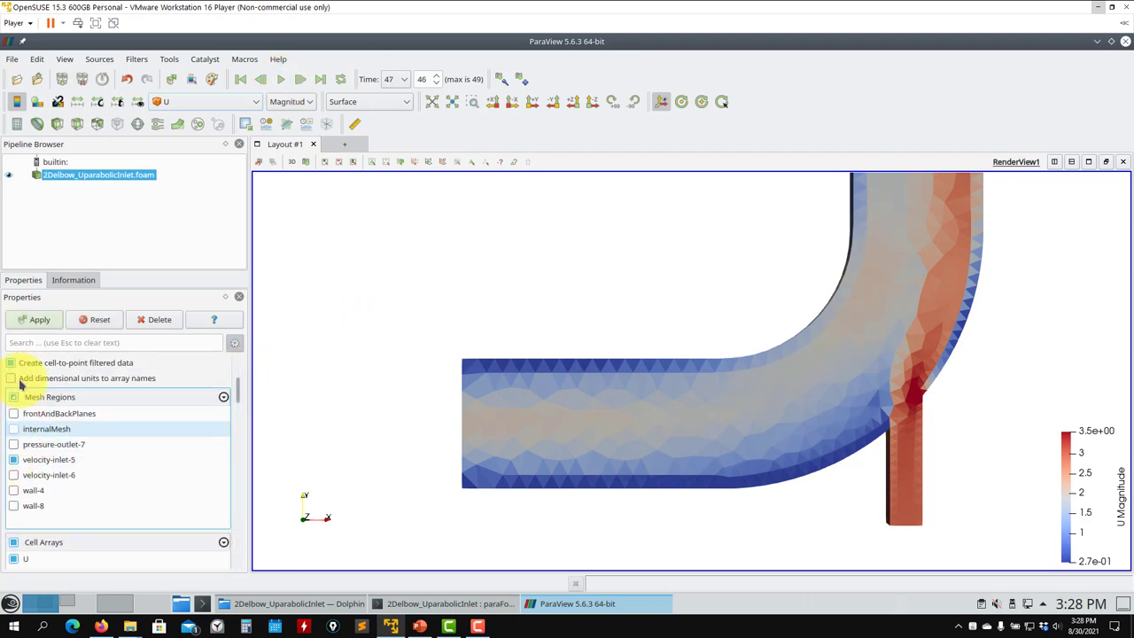
pyautogui.click(40, 320)
pyautogui.moveTo(463, 372); pyautogui.dragTo(496, 372)
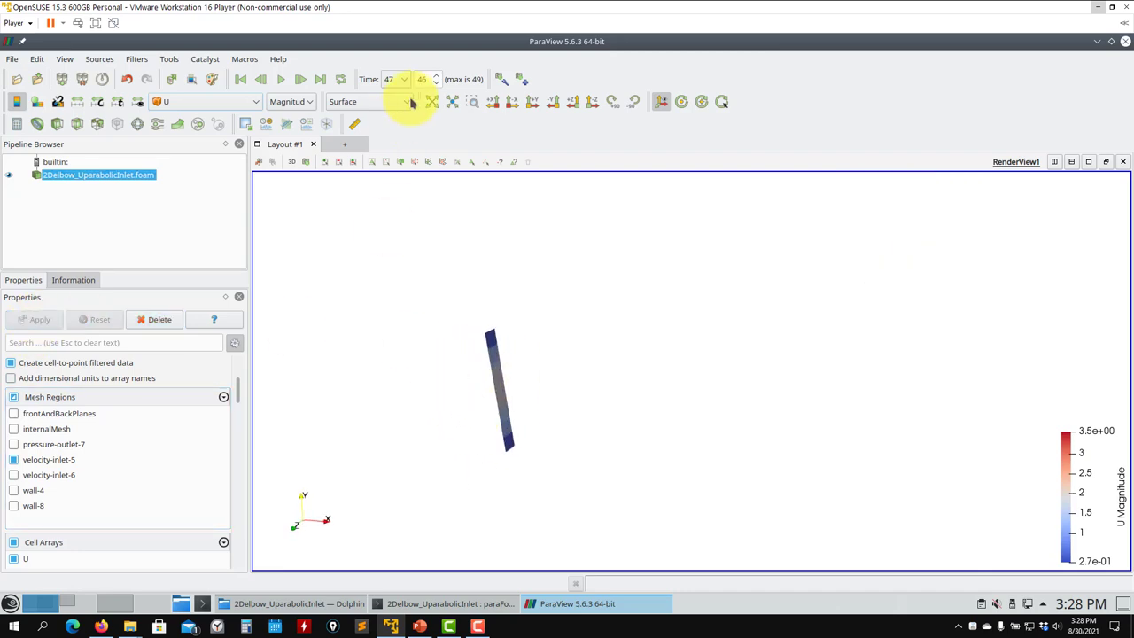
pyautogui.click(430, 102)
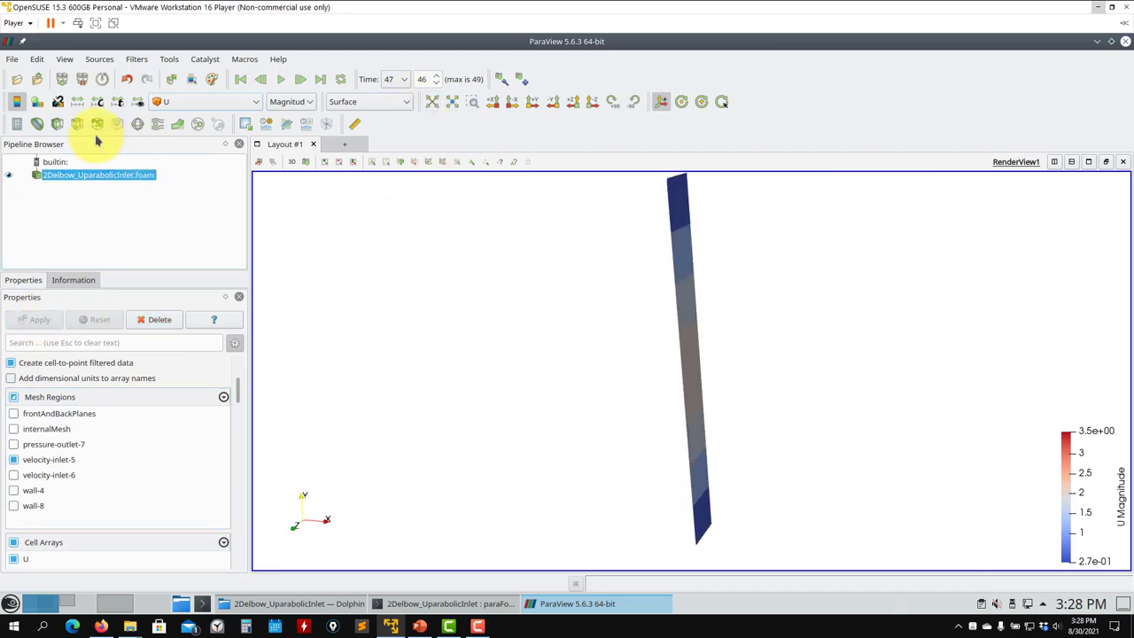
# Step: Add a Glyph filter oriented by U and dismiss the mismatched attributes warning
pyautogui.click(141, 126)
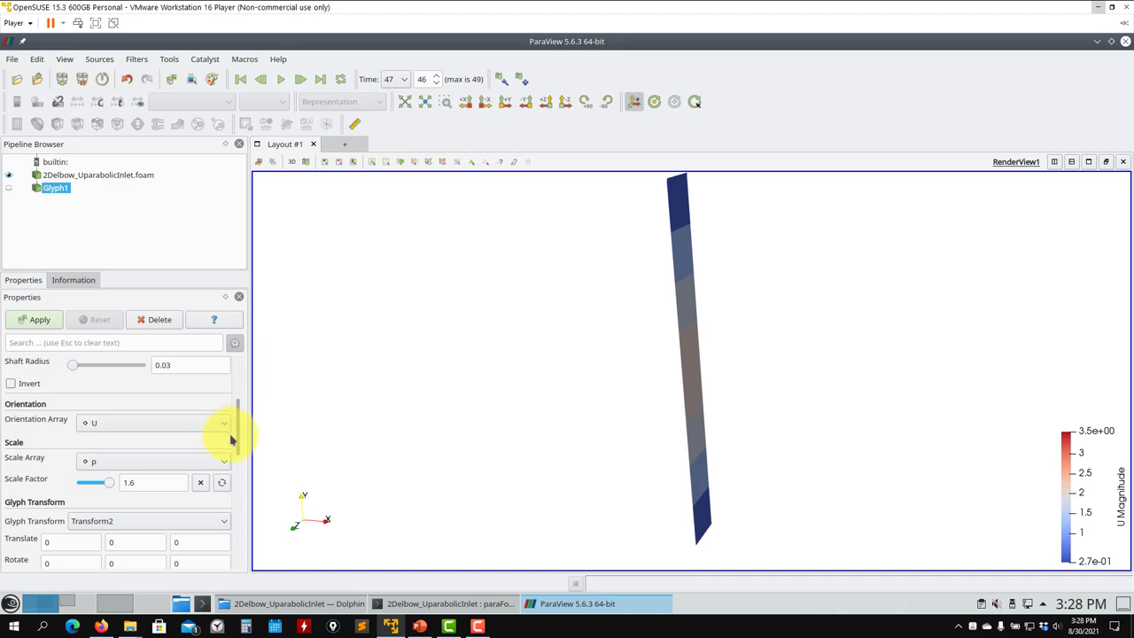
pyautogui.click(177, 427)
pyautogui.click(132, 458)
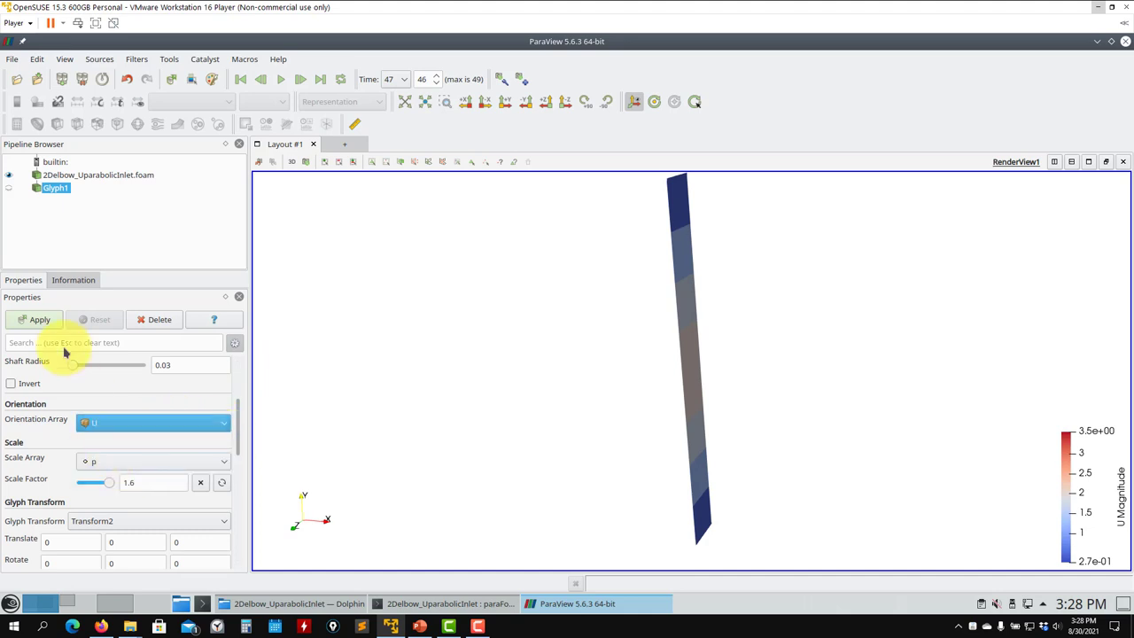
pyautogui.click(37, 319)
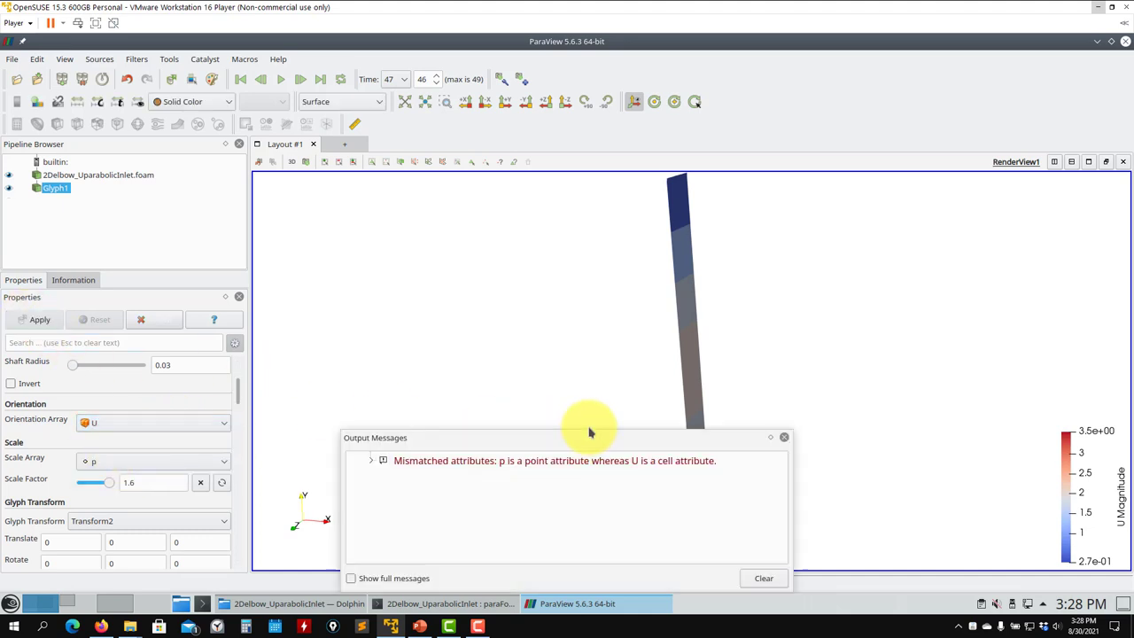
pyautogui.click(793, 436)
pyautogui.click(785, 437)
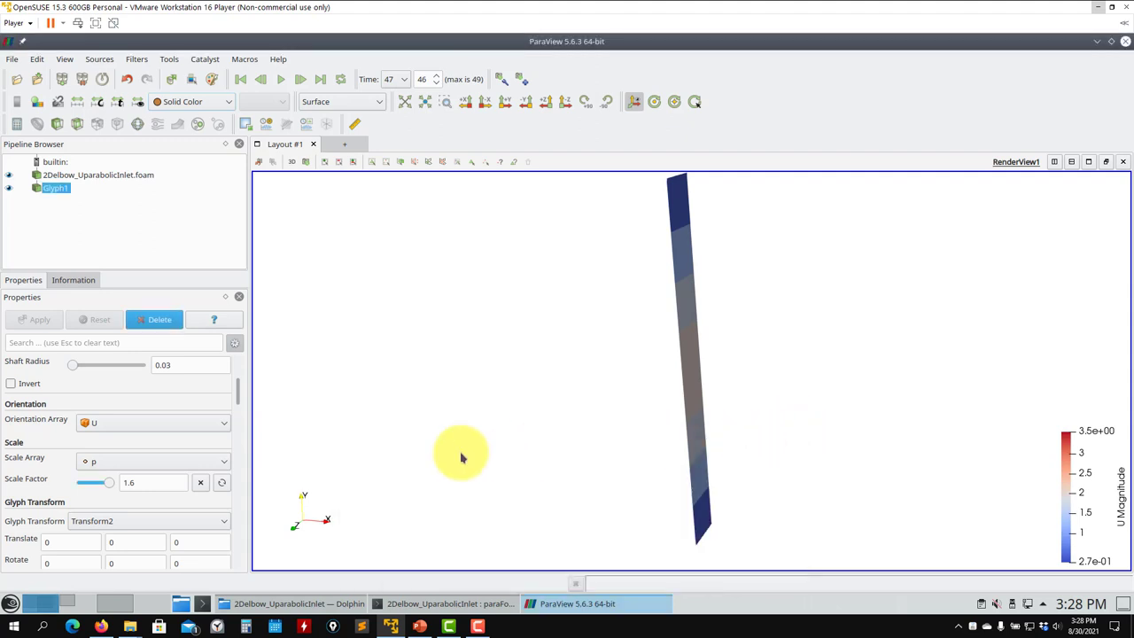
# Step: Scale the glyph arrows by U, then view the inlet edge-on to see the parabolic profile
pyautogui.click(186, 460)
pyautogui.click(122, 479)
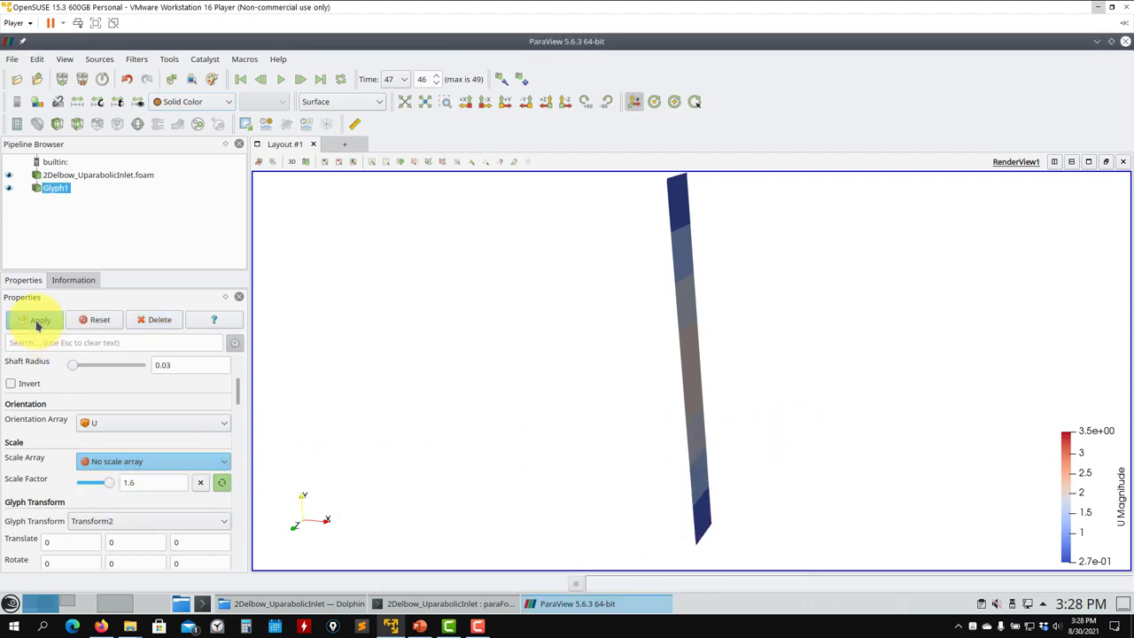
pyautogui.click(38, 320)
pyautogui.click(216, 460)
pyautogui.click(126, 526)
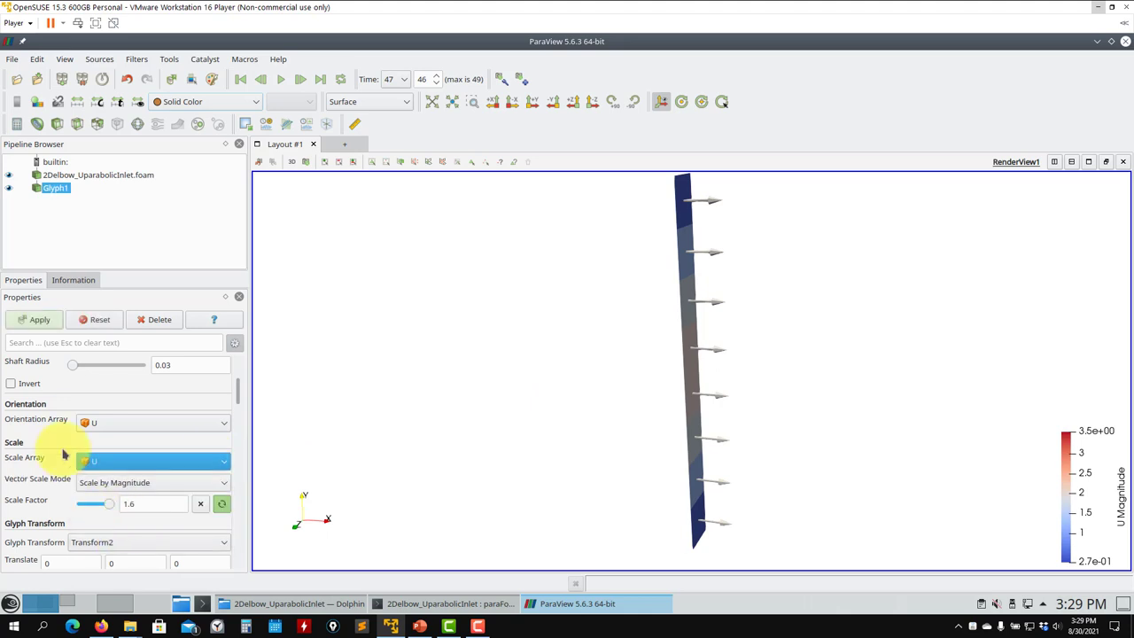
pyautogui.click(38, 321)
pyautogui.moveTo(635, 505); pyautogui.dragTo(567, 426)
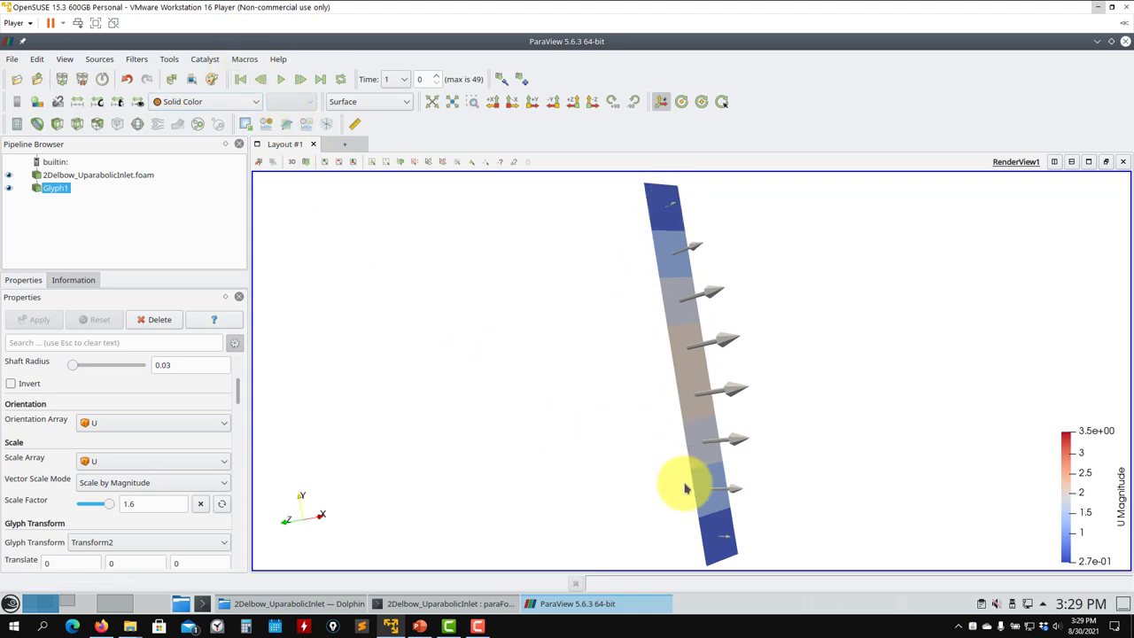
pyautogui.moveTo(741, 526); pyautogui.dragTo(853, 440)
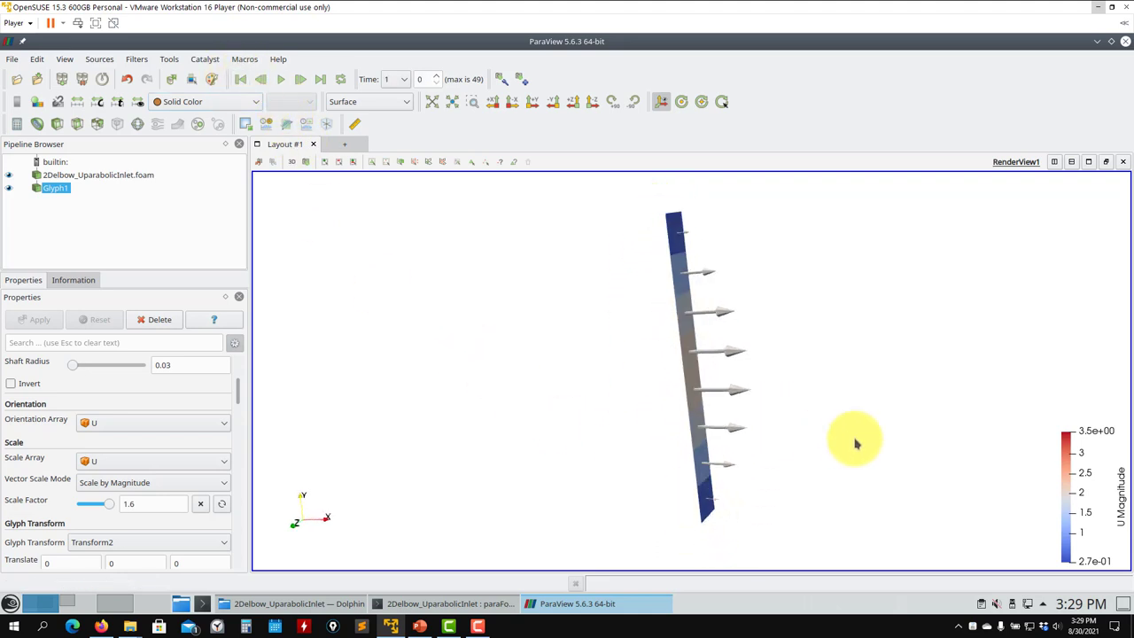
pyautogui.moveTo(806, 408); pyautogui.dragTo(800, 374)
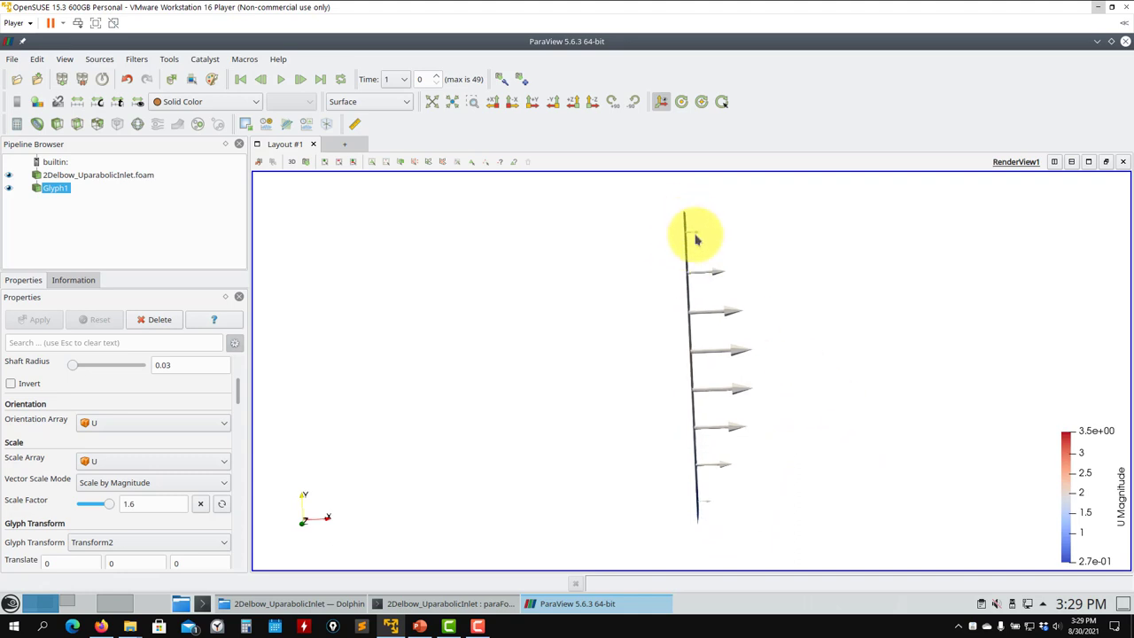
# Step: Stop playback, add velocity-inlet-6 to the .foam source's mesh regions, and orbit to see both inlets
pyautogui.click(279, 78)
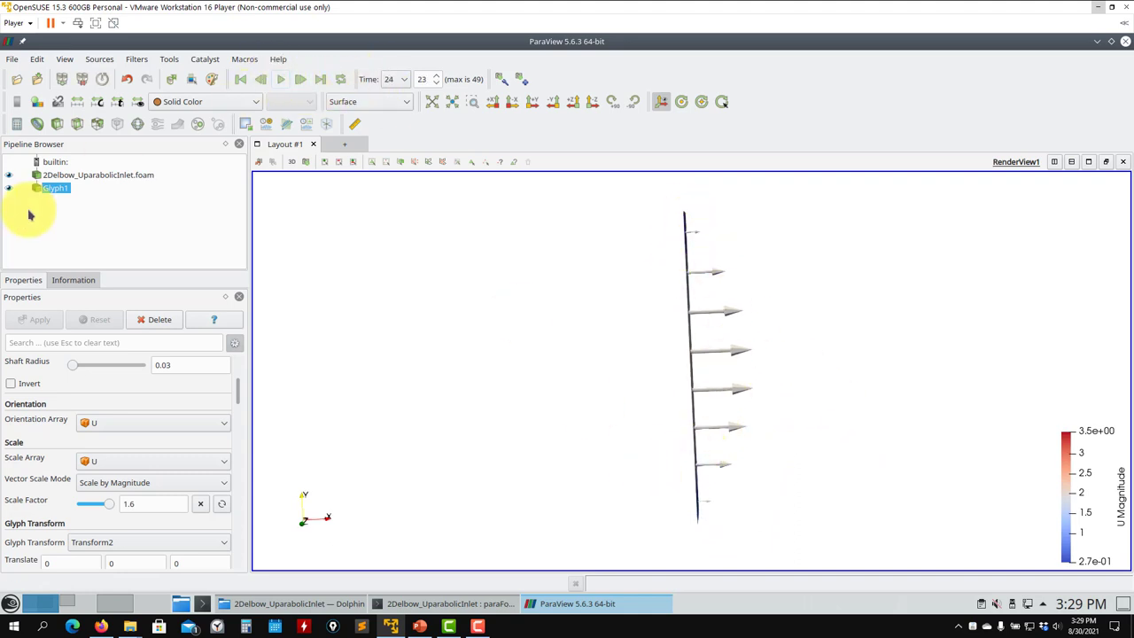
pyautogui.click(76, 174)
pyautogui.click(13, 474)
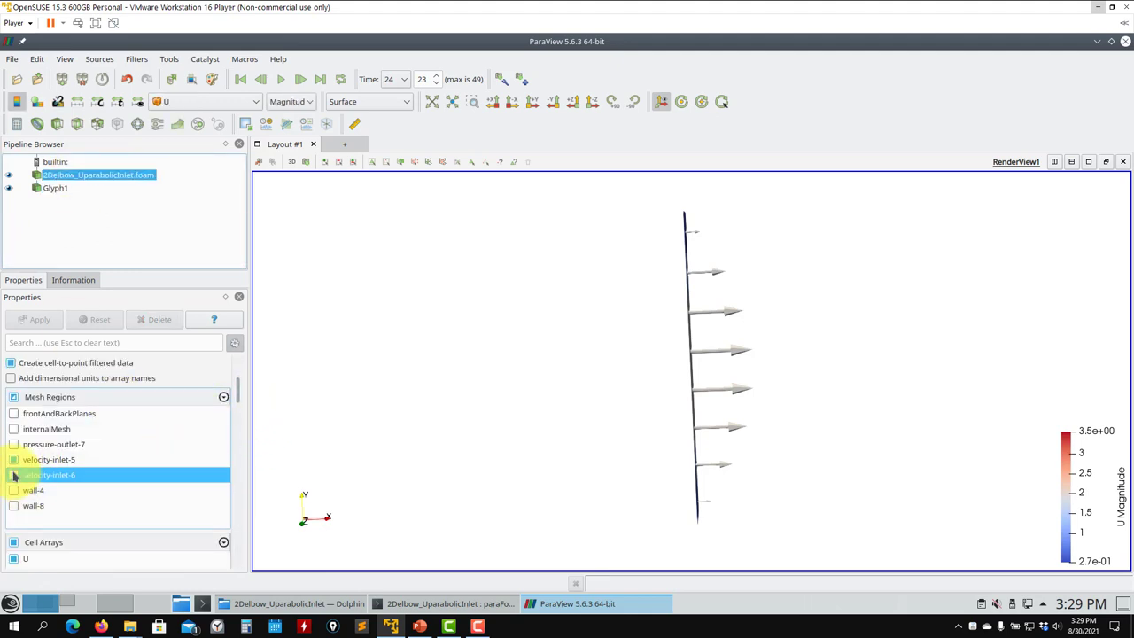
pyautogui.click(34, 319)
pyautogui.moveTo(535, 474); pyautogui.dragTo(836, 398)
pyautogui.moveTo(848, 537); pyautogui.dragTo(514, 198)
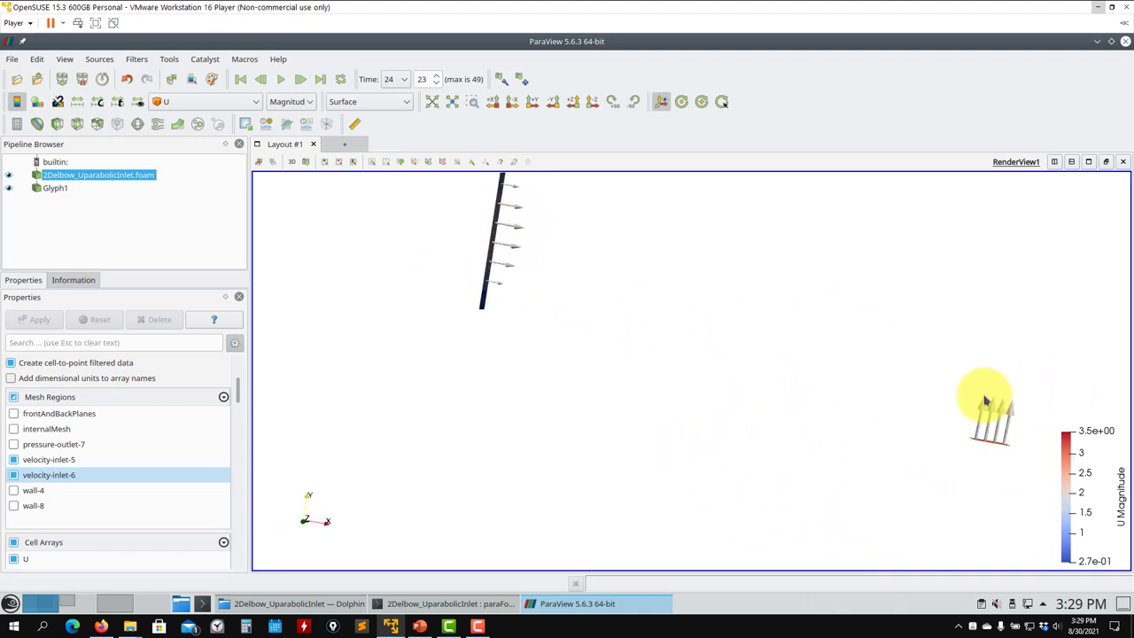
pyautogui.moveTo(976, 414); pyautogui.dragTo(870, 465)
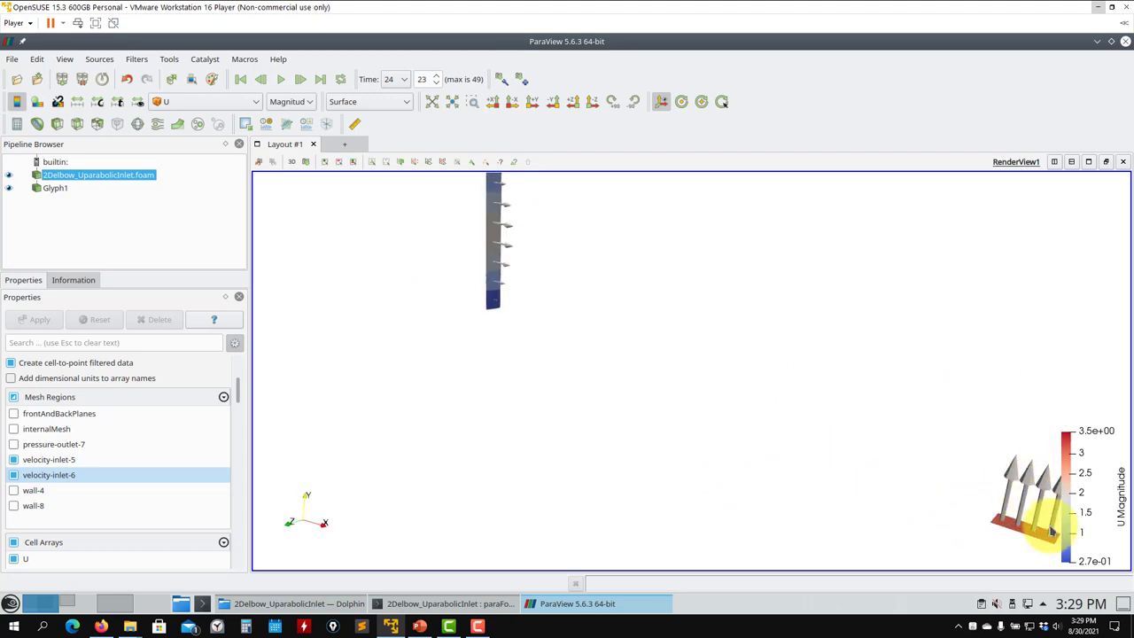
# Step: Quit ParaView, then open 0_org/U in the text editor and scroll its codeStream code
pyautogui.click(1124, 42)
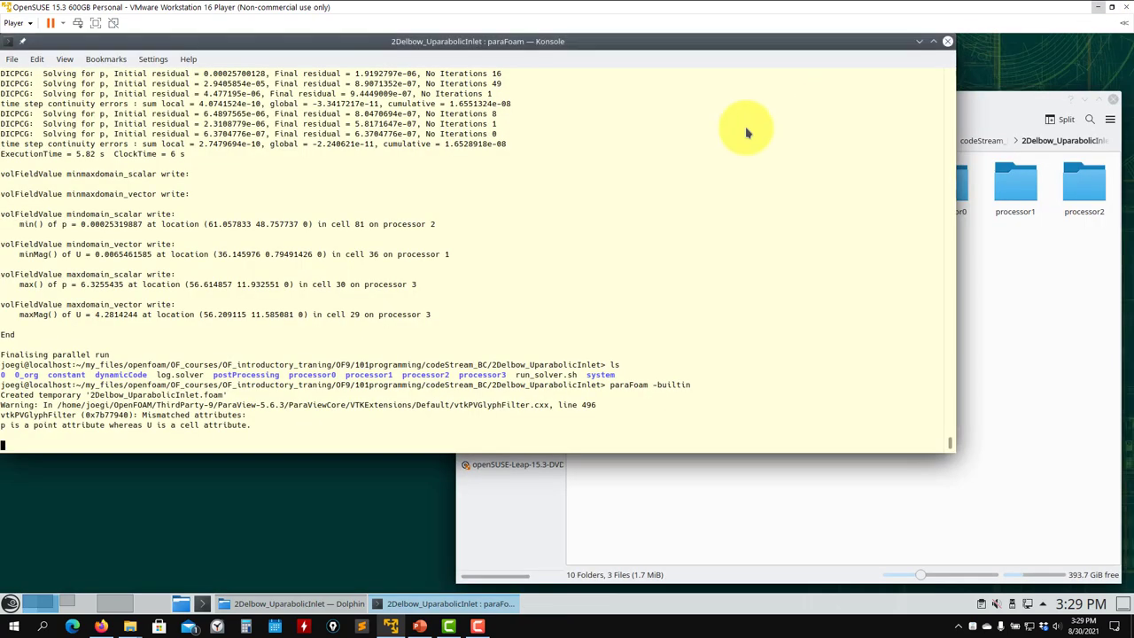
pyautogui.hotkey('alt', 'Tab')
pyautogui.click(661, 202)
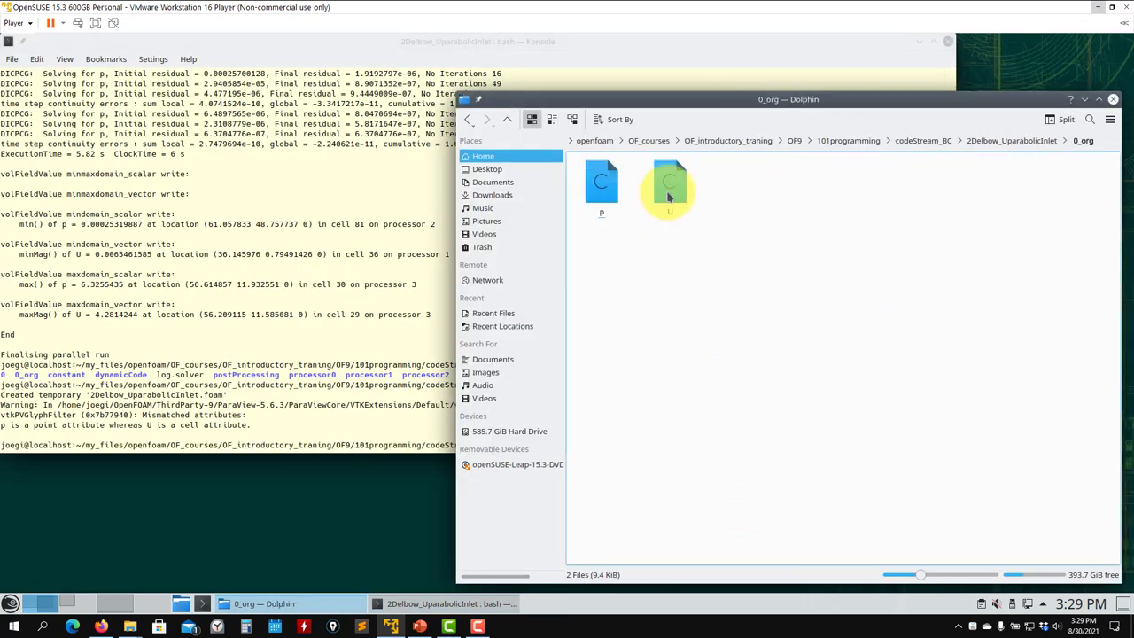
pyautogui.rightClick(669, 198)
pyautogui.moveTo(802, 212)
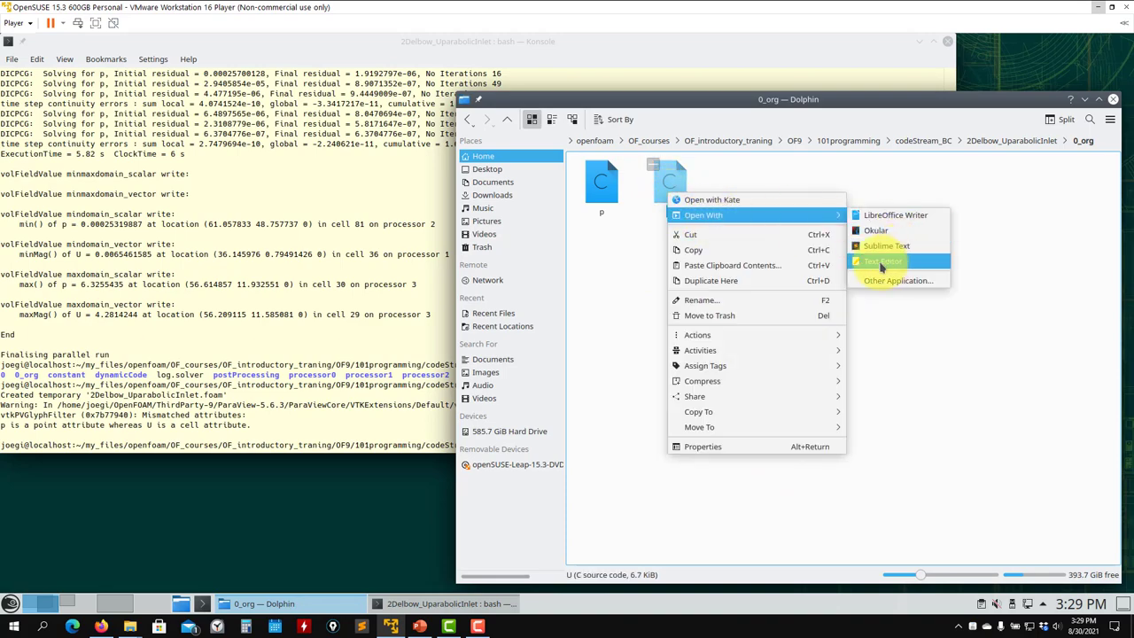
pyautogui.click(884, 262)
pyautogui.scroll(-8, 266, 402)
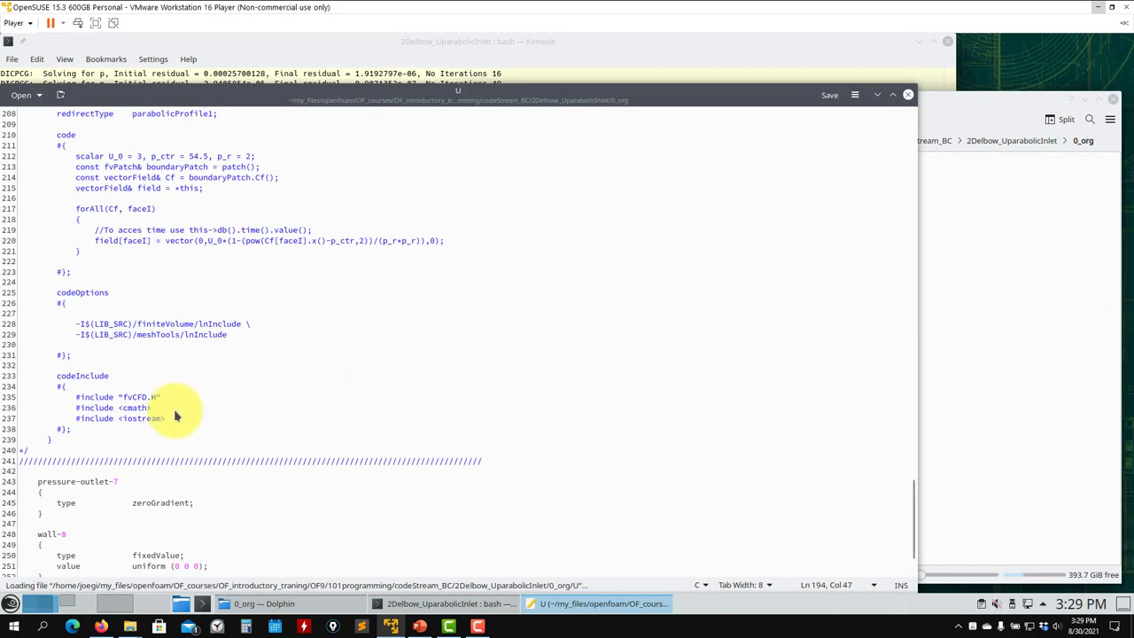
pyautogui.scroll(12, 175, 416)
pyautogui.click(973, 295)
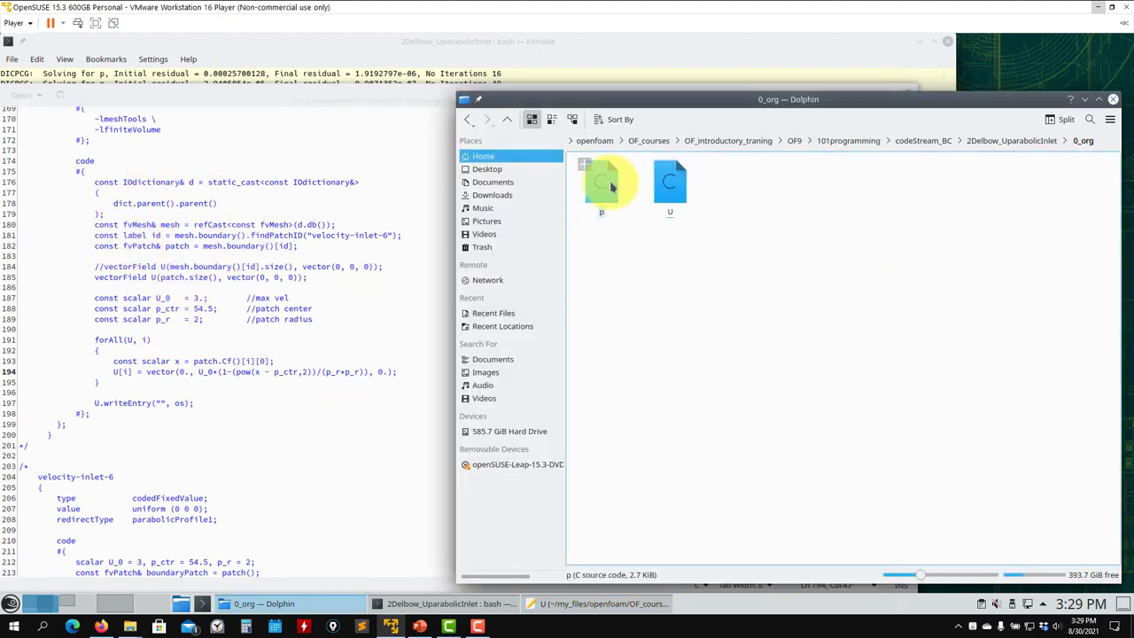
# Step: Open the p file and read its commented-out velocity-inlet-5 codeStream sine profile, then close gedit
pyautogui.click(611, 186)
pyautogui.scroll(-9, 112, 454)
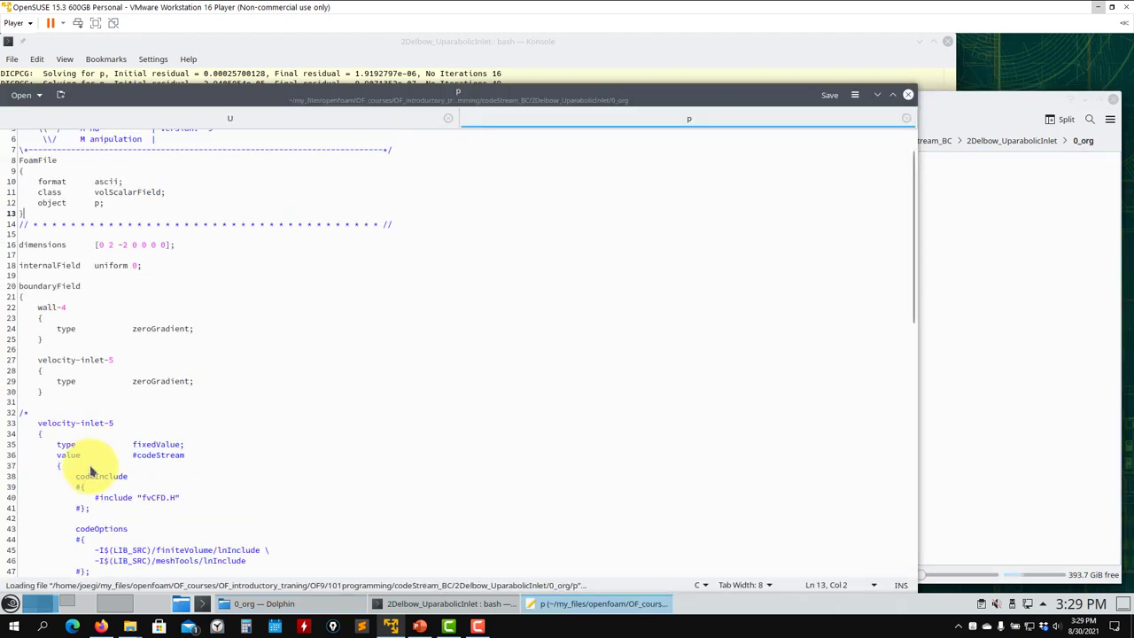
pyautogui.scroll(-2, 187, 347)
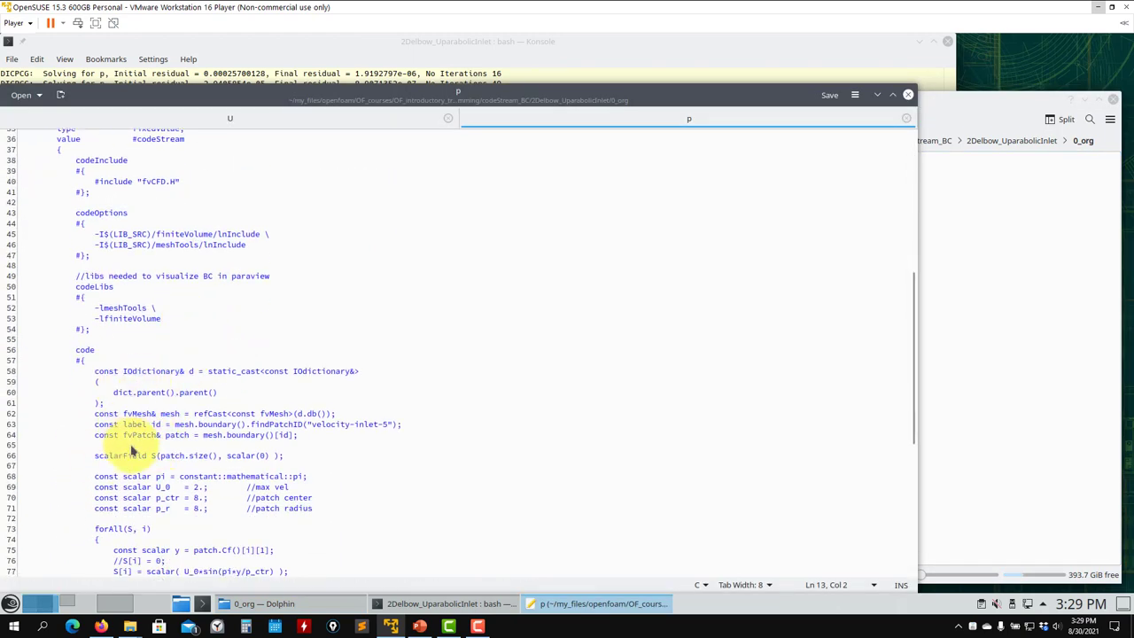
pyautogui.scroll(-2, 131, 452)
pyautogui.moveTo(92, 410); pyautogui.dragTo(150, 416)
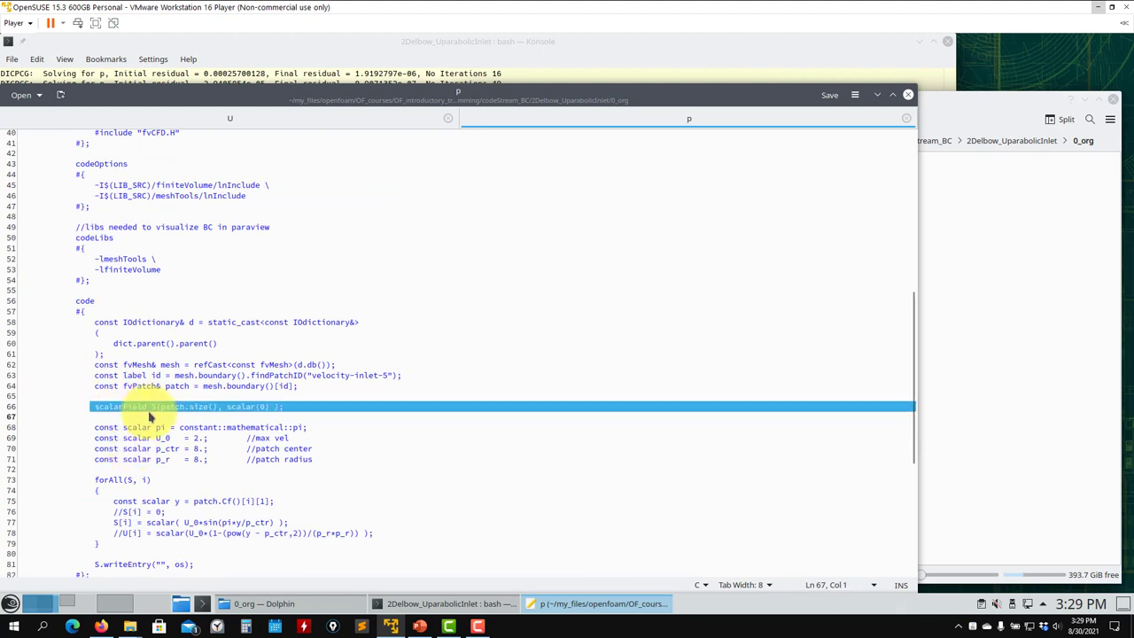
pyautogui.scroll(-2, 133, 465)
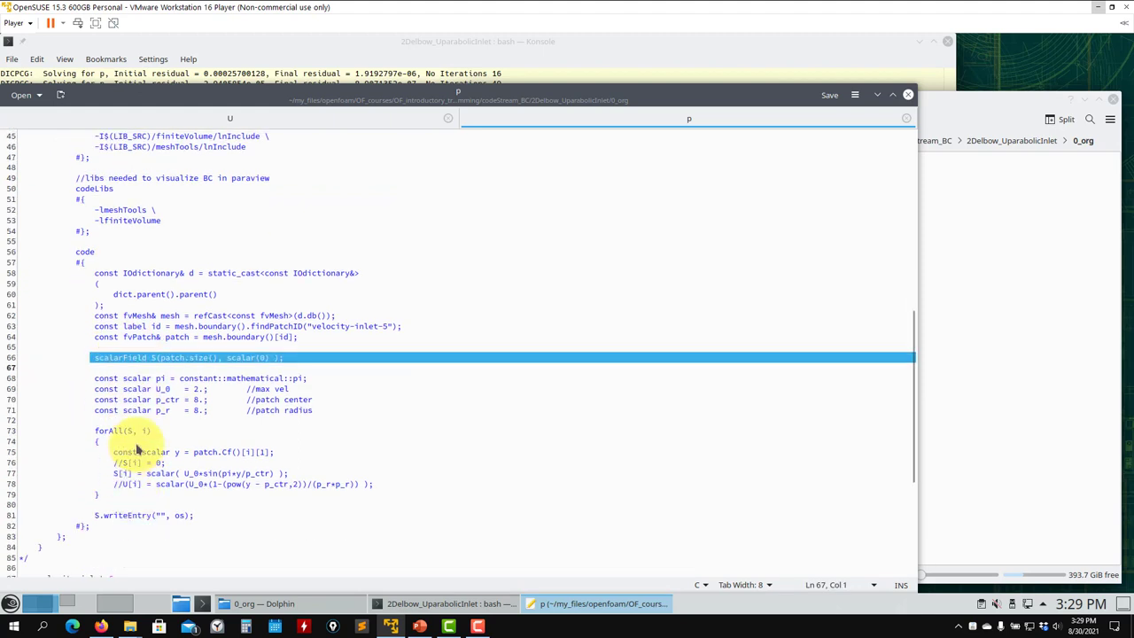
pyautogui.click(160, 358)
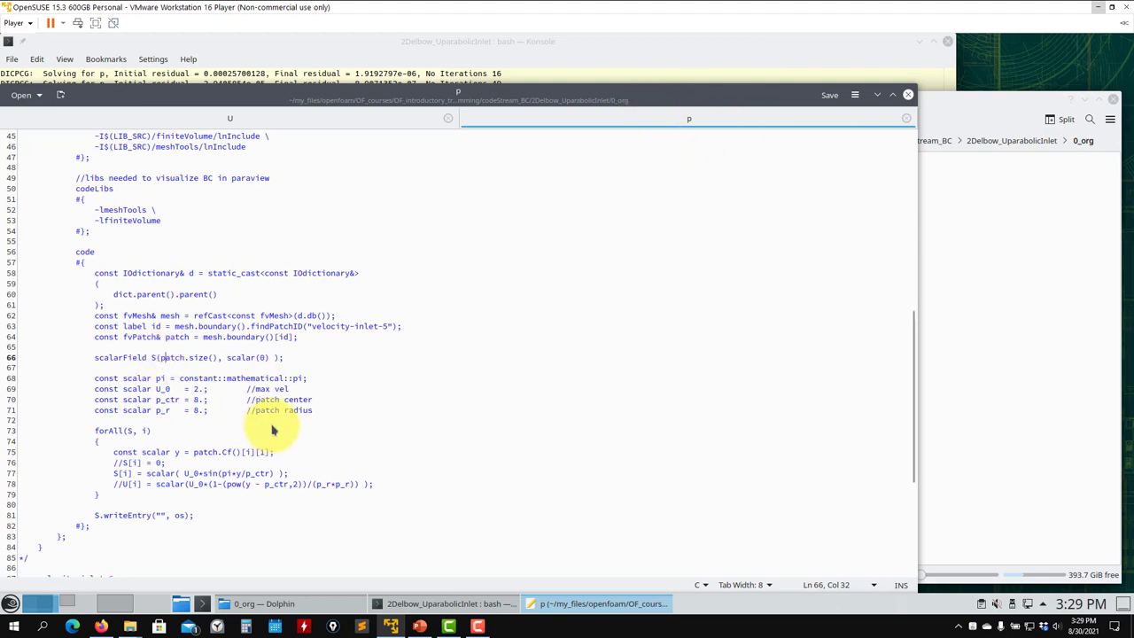
pyautogui.scroll(9, 273, 430)
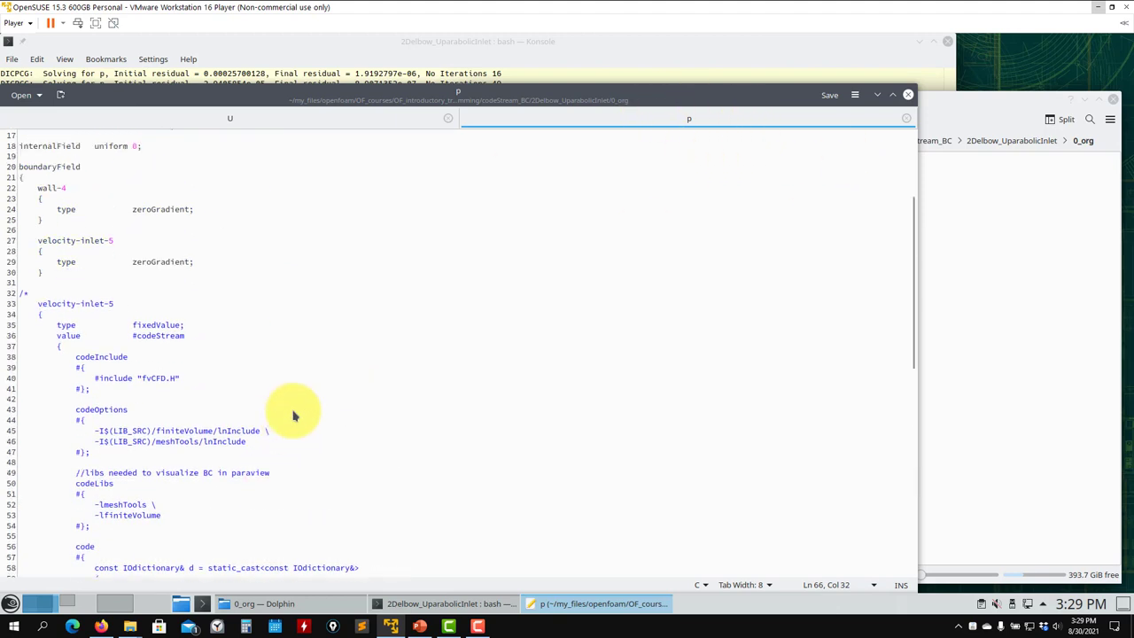
pyautogui.scroll(-6, 297, 416)
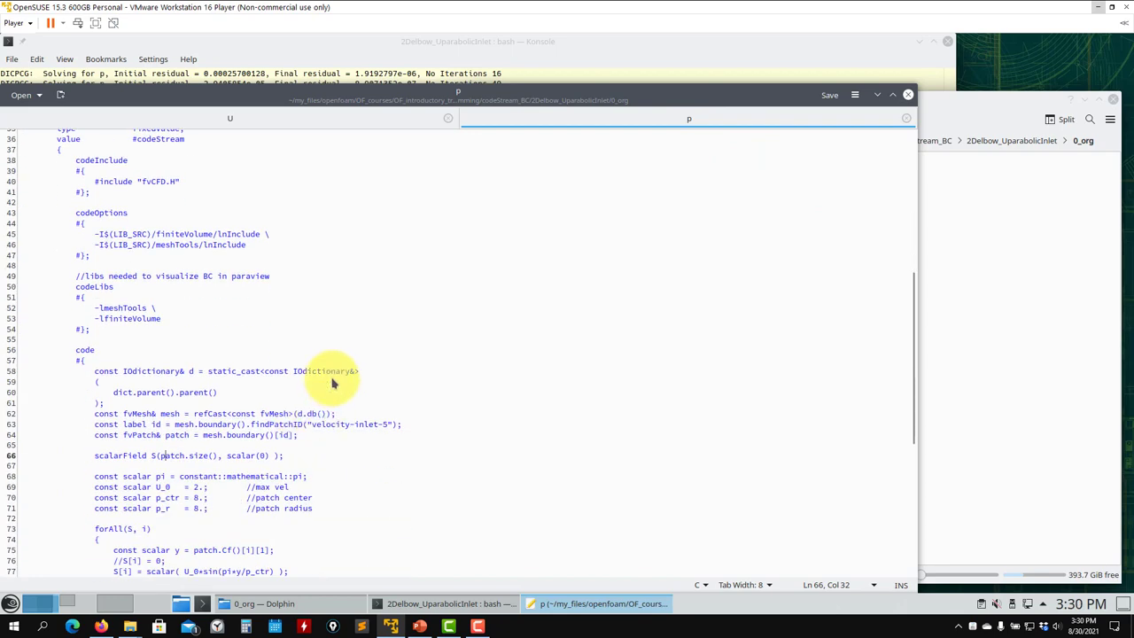
pyautogui.click(912, 98)
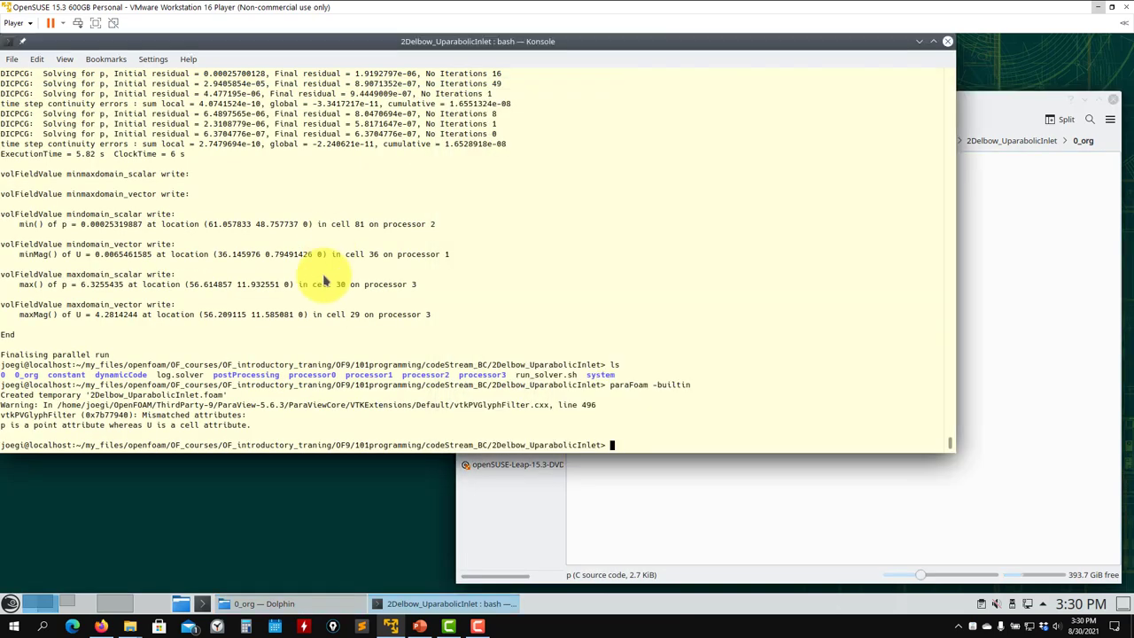